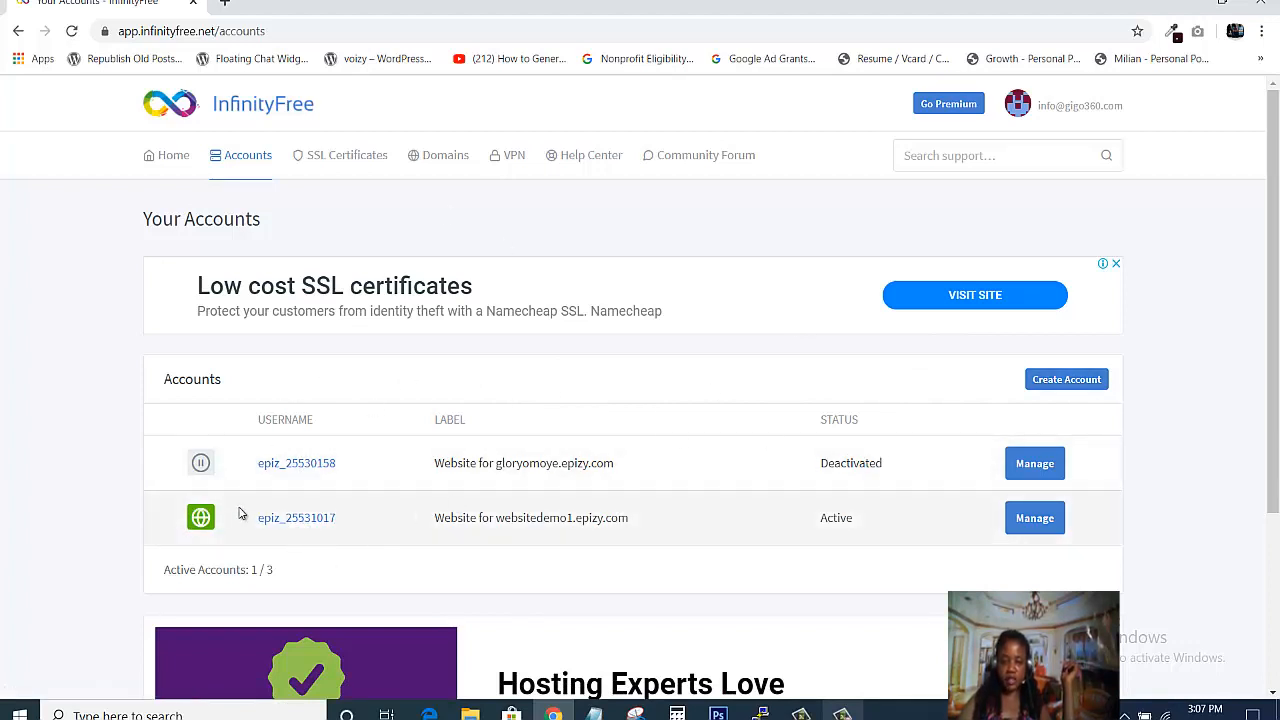
# - Start a new hosting account and search for the subdomain websitedemo2 on .epizy.com
pyautogui.click(1036, 386)
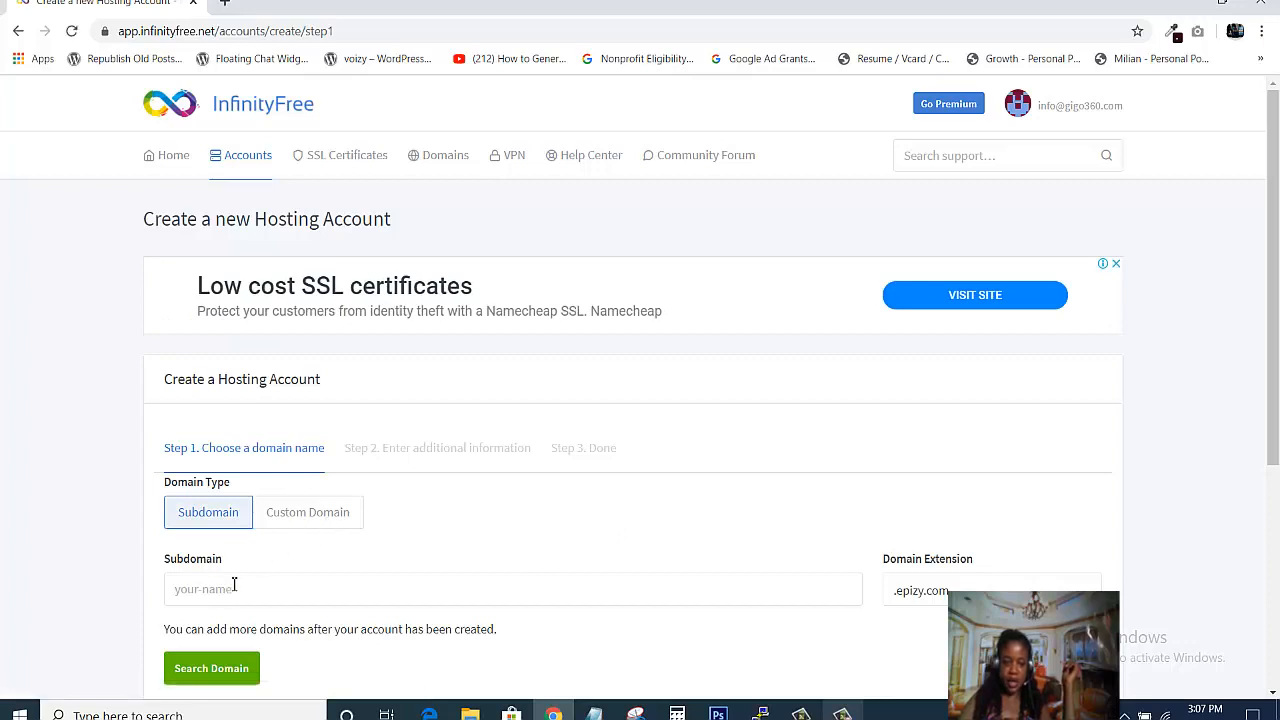
pyautogui.scroll(-2, 292, 408)
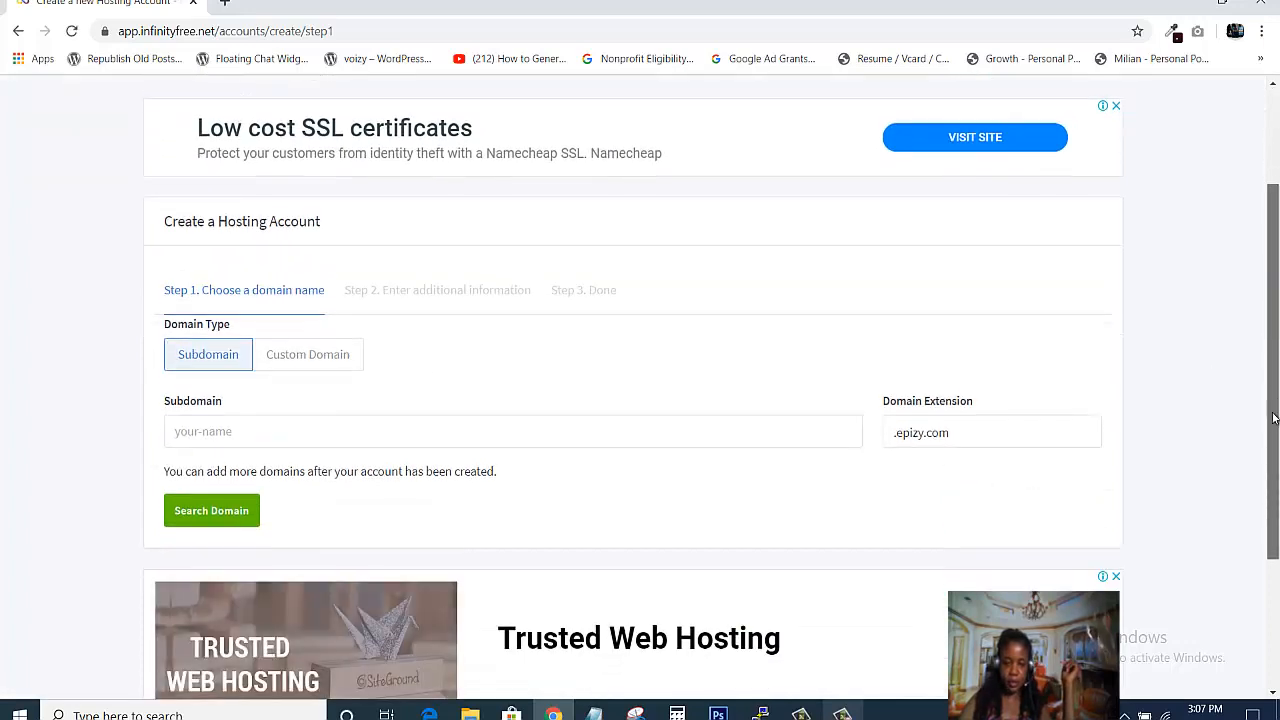
pyautogui.click(249, 427)
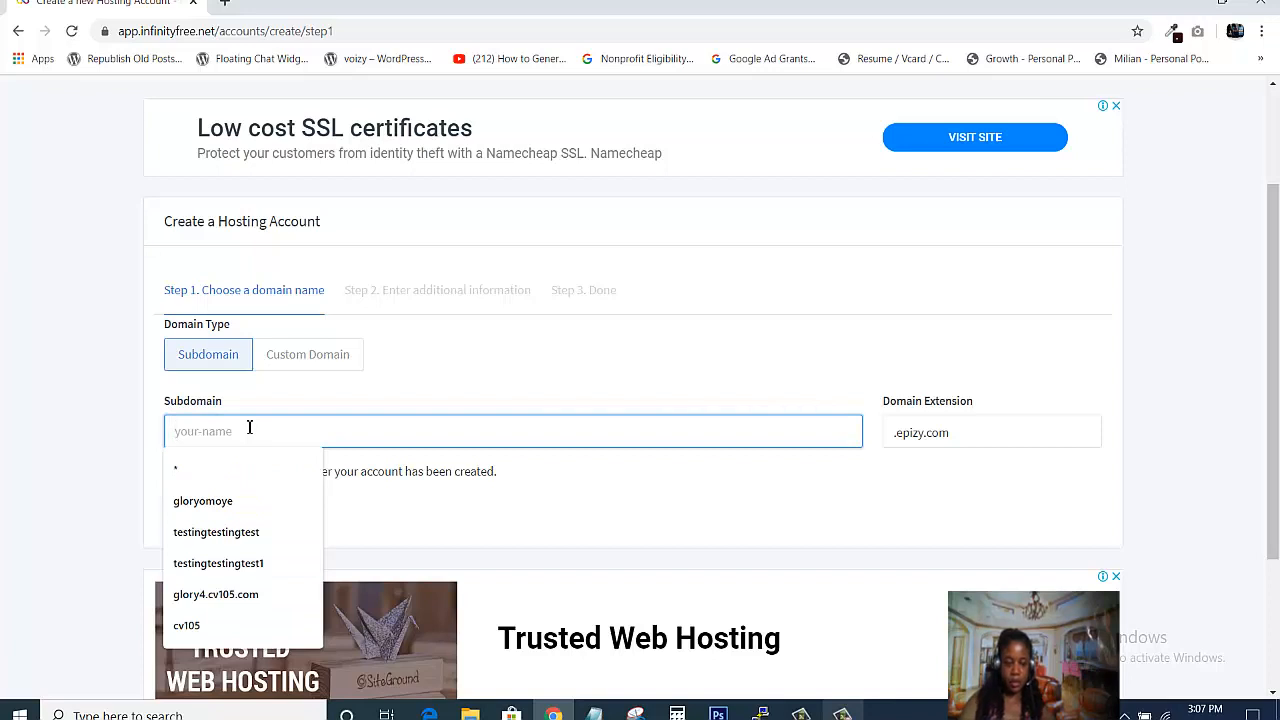
pyautogui.write('w')
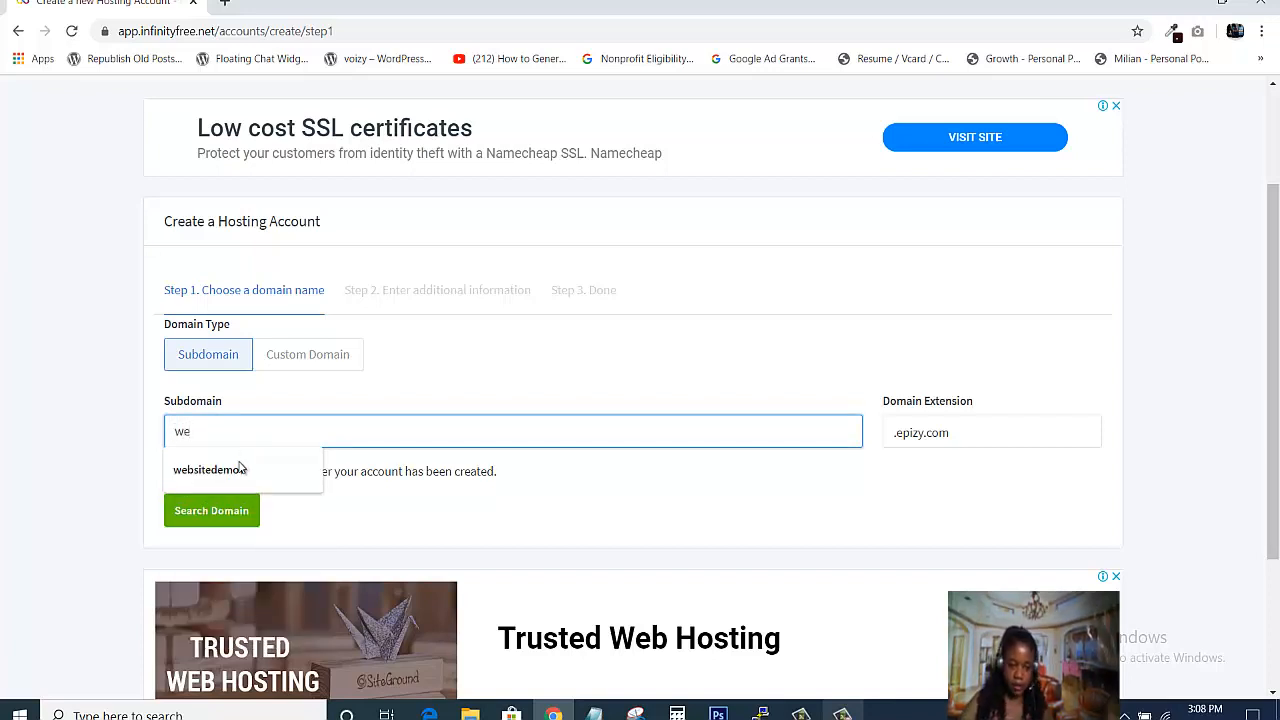
pyautogui.write('edemo1')
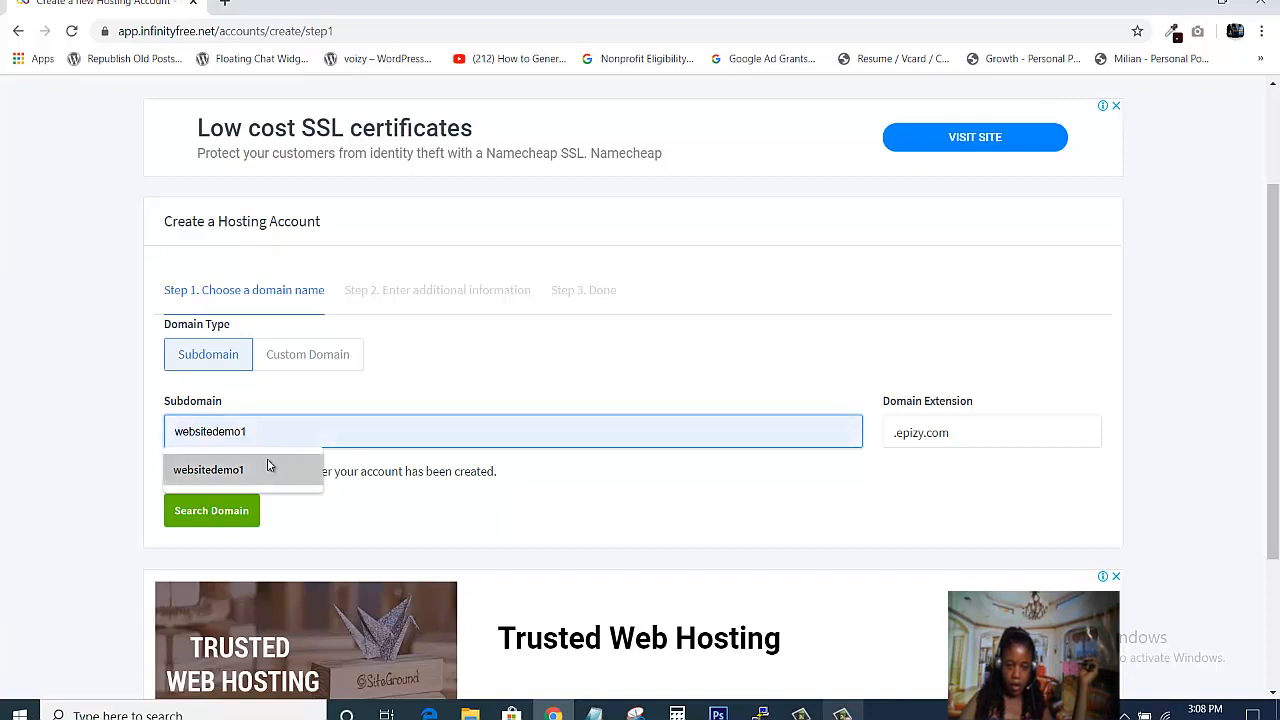
pyautogui.click(267, 460)
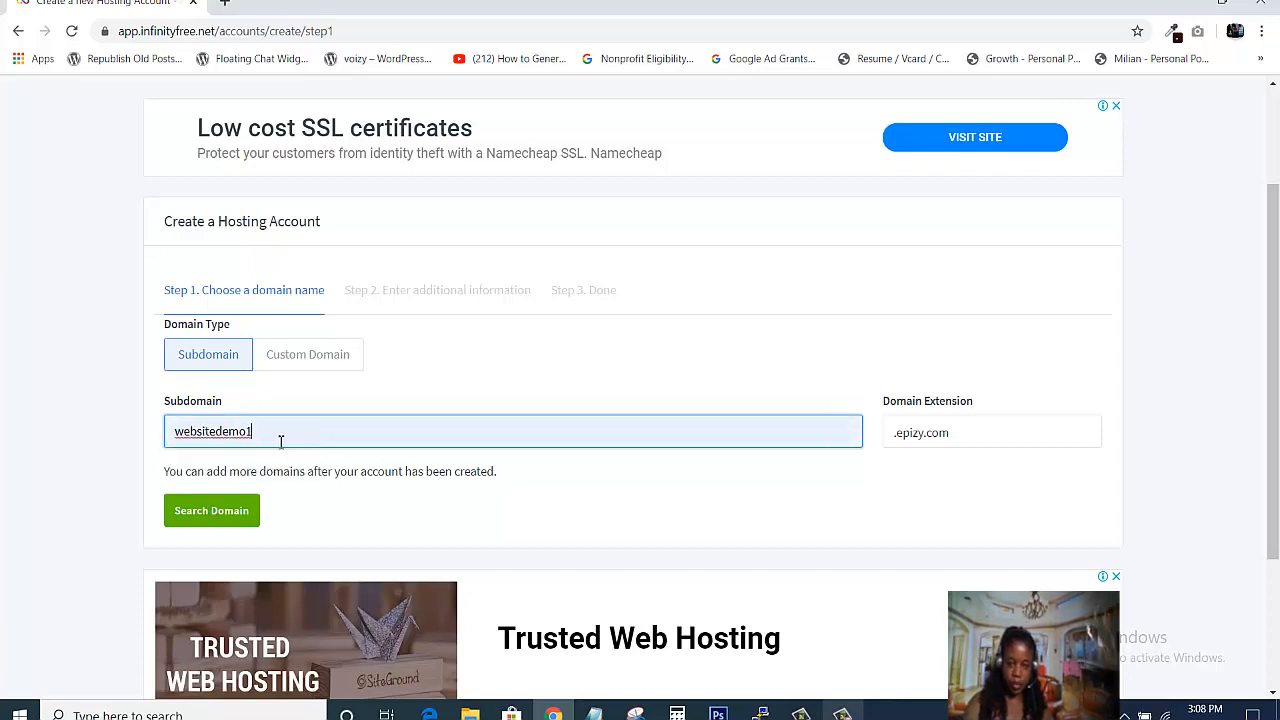
pyautogui.press('BackSpace')
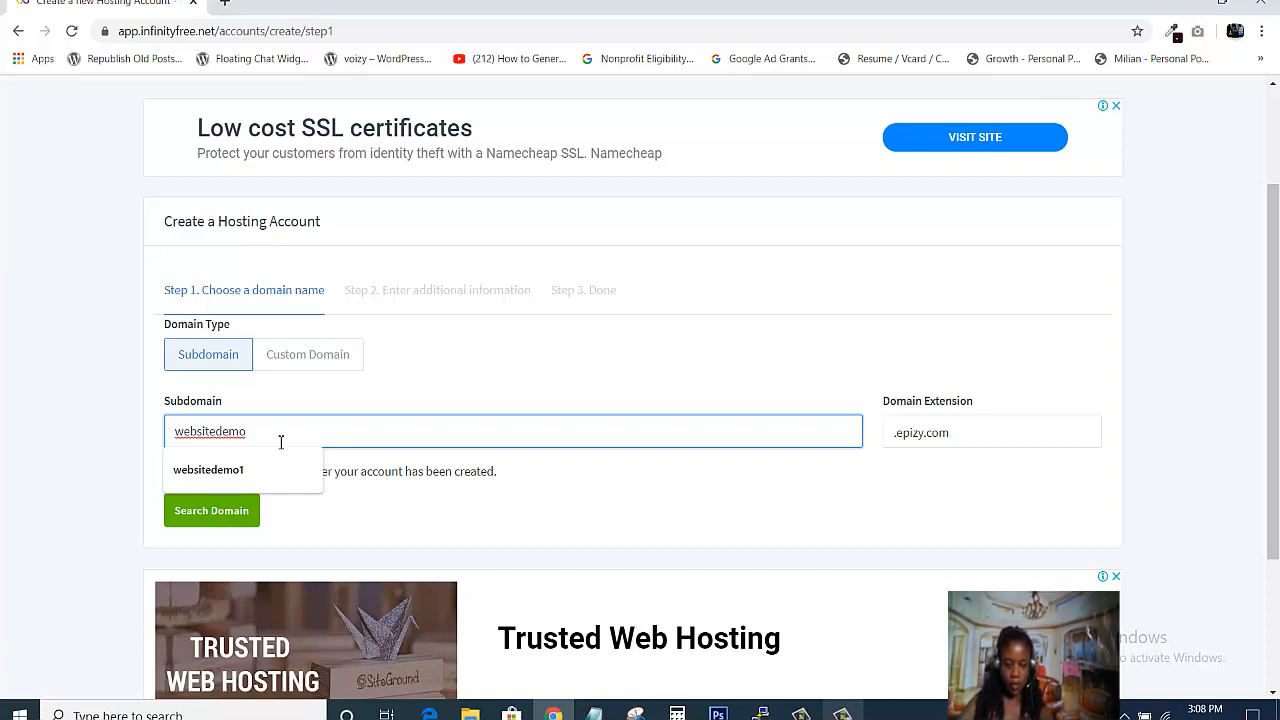
pyautogui.write('2')
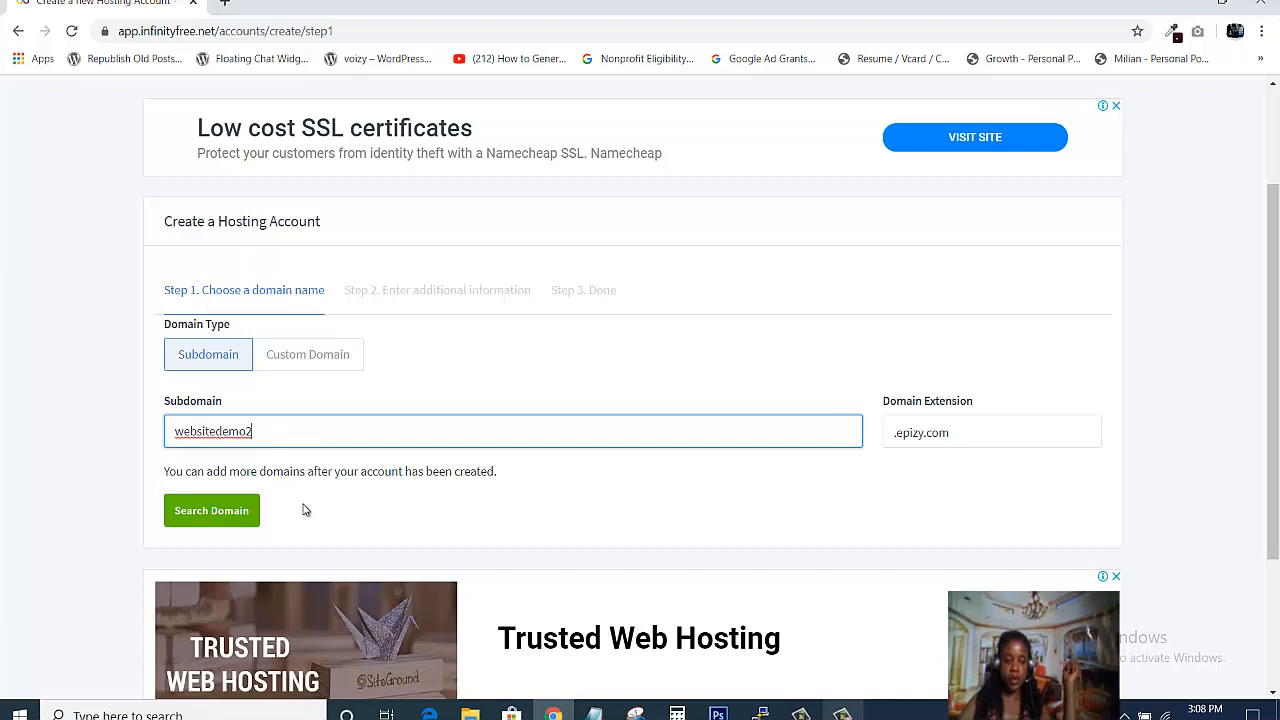
pyautogui.click(216, 514)
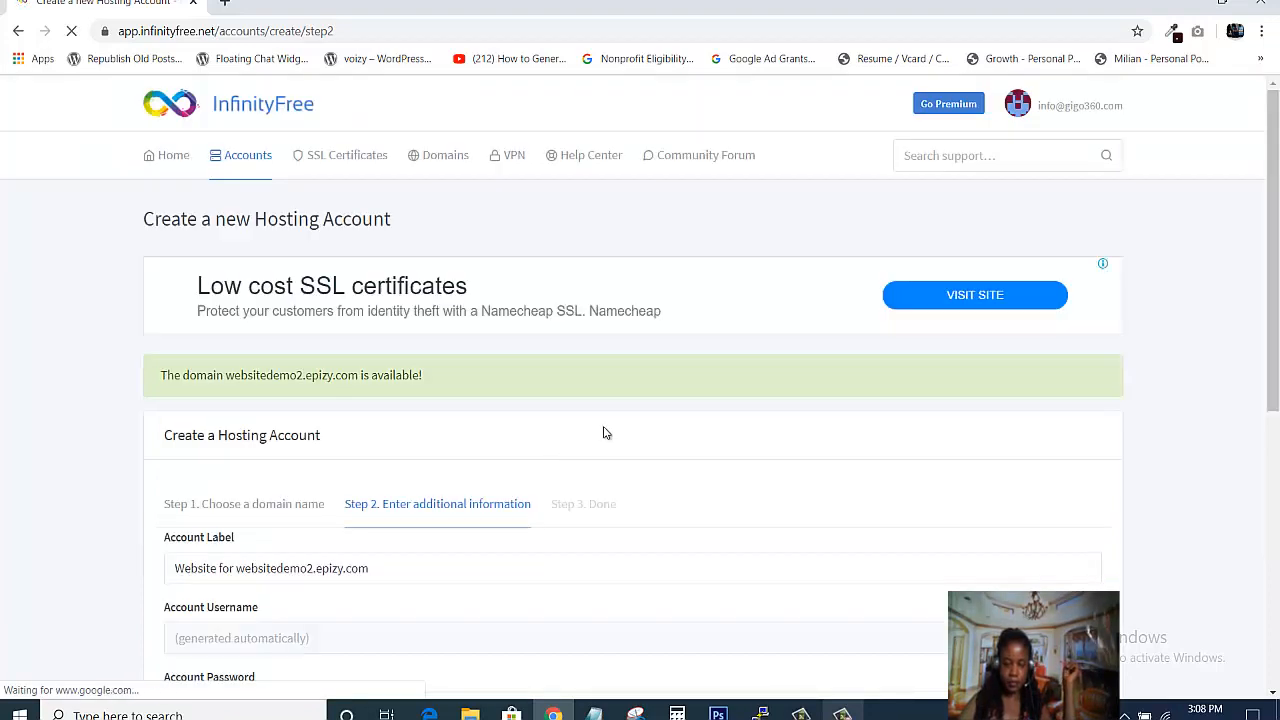
# - Pass the reCAPTCHA check and create the websitedemo2.epizy.com hosting account
pyautogui.scroll(-2, 640, 384)
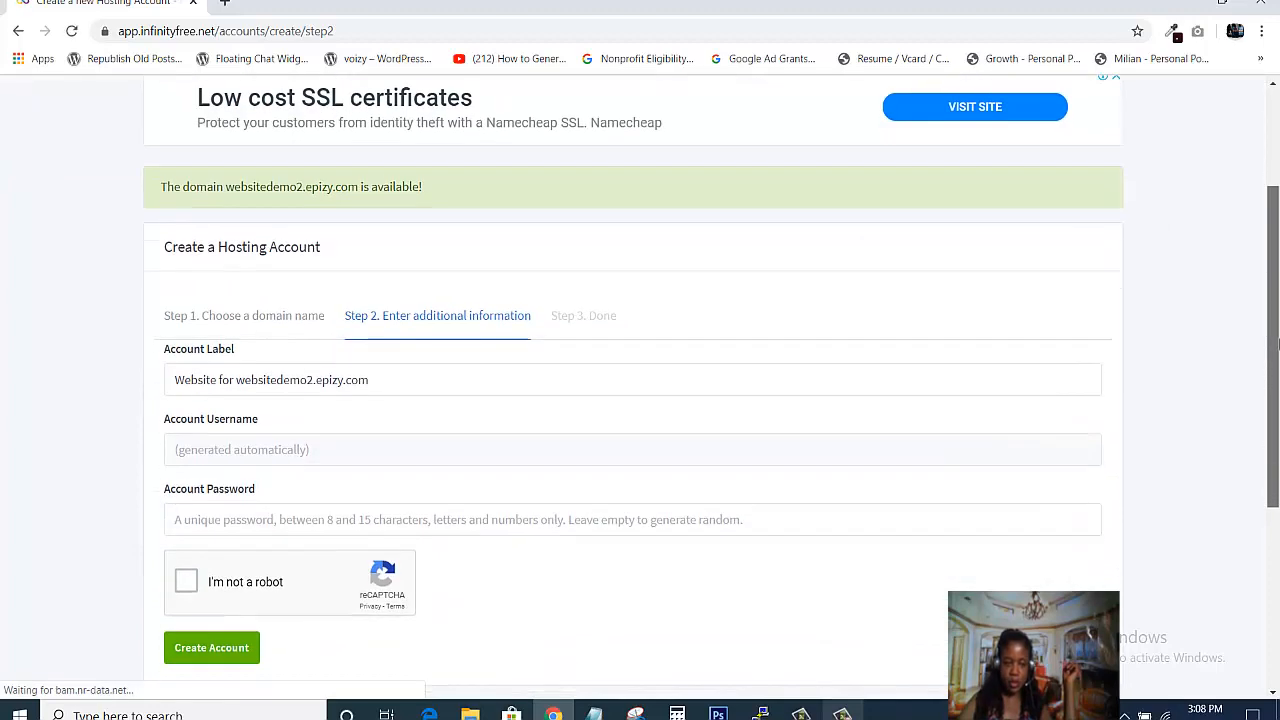
pyautogui.scroll(-1, 640, 400)
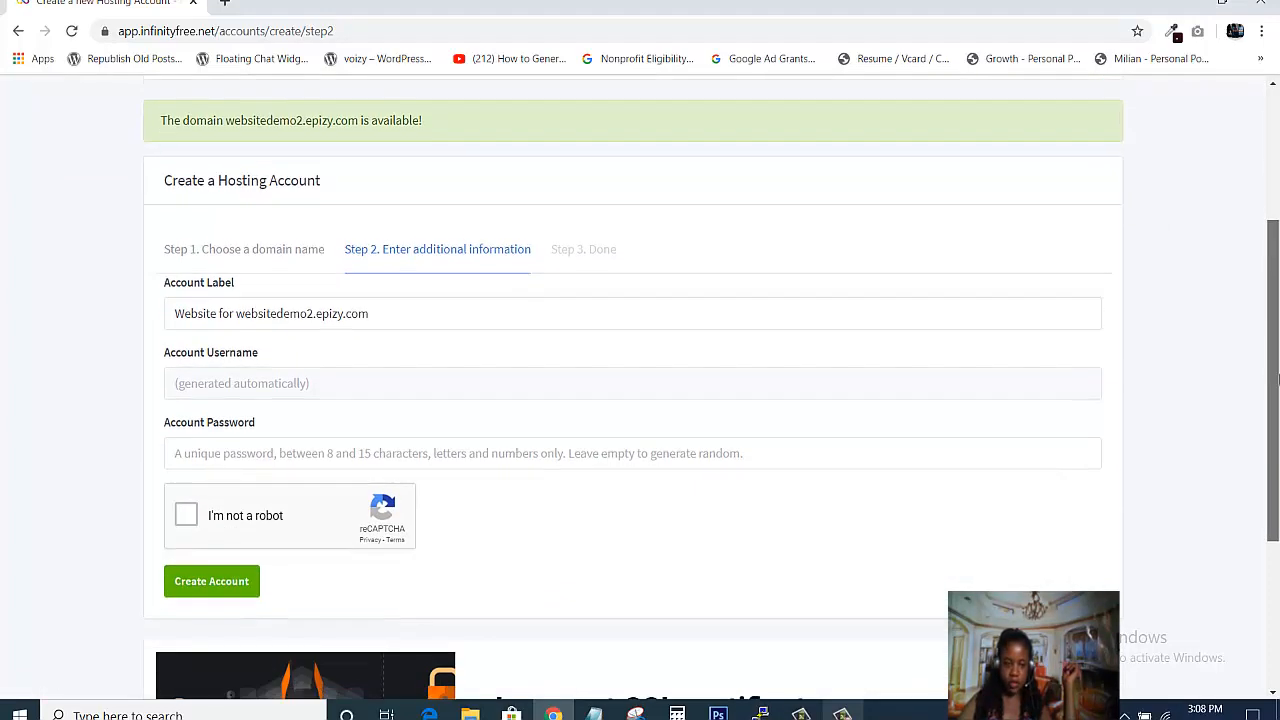
pyautogui.click(187, 511)
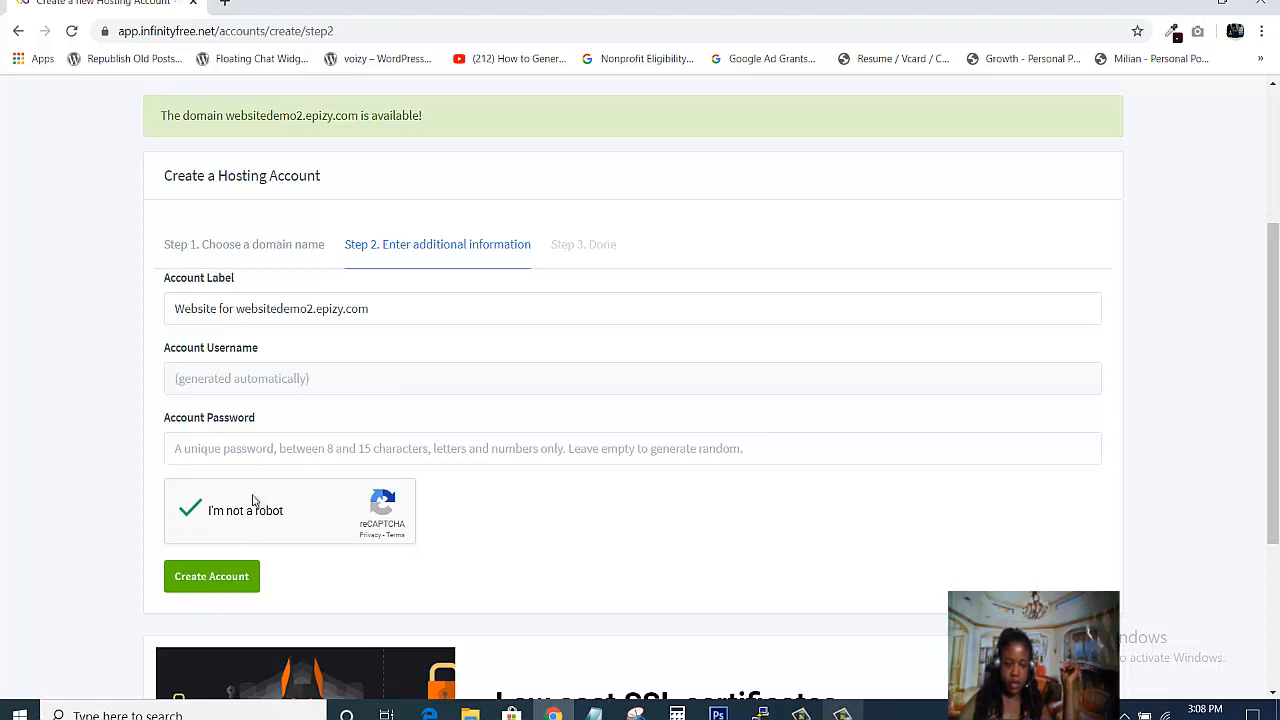
pyautogui.click(202, 585)
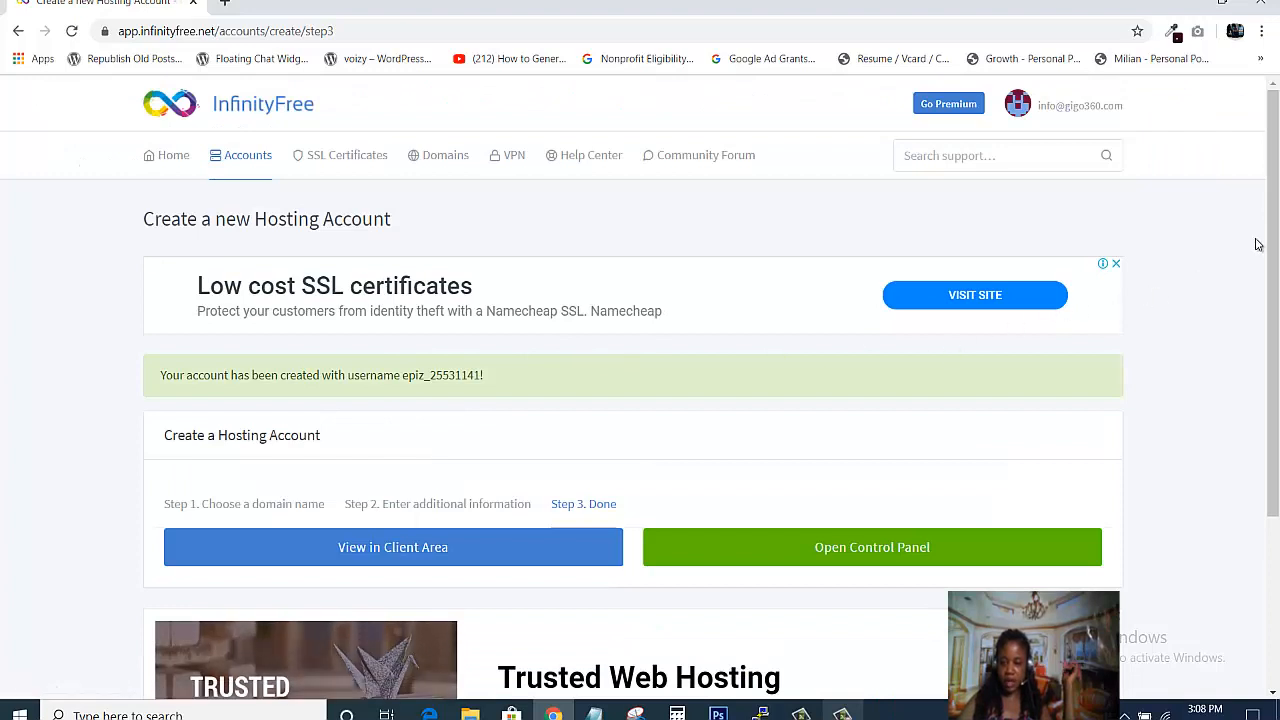
pyautogui.scroll(-1, 1256, 243)
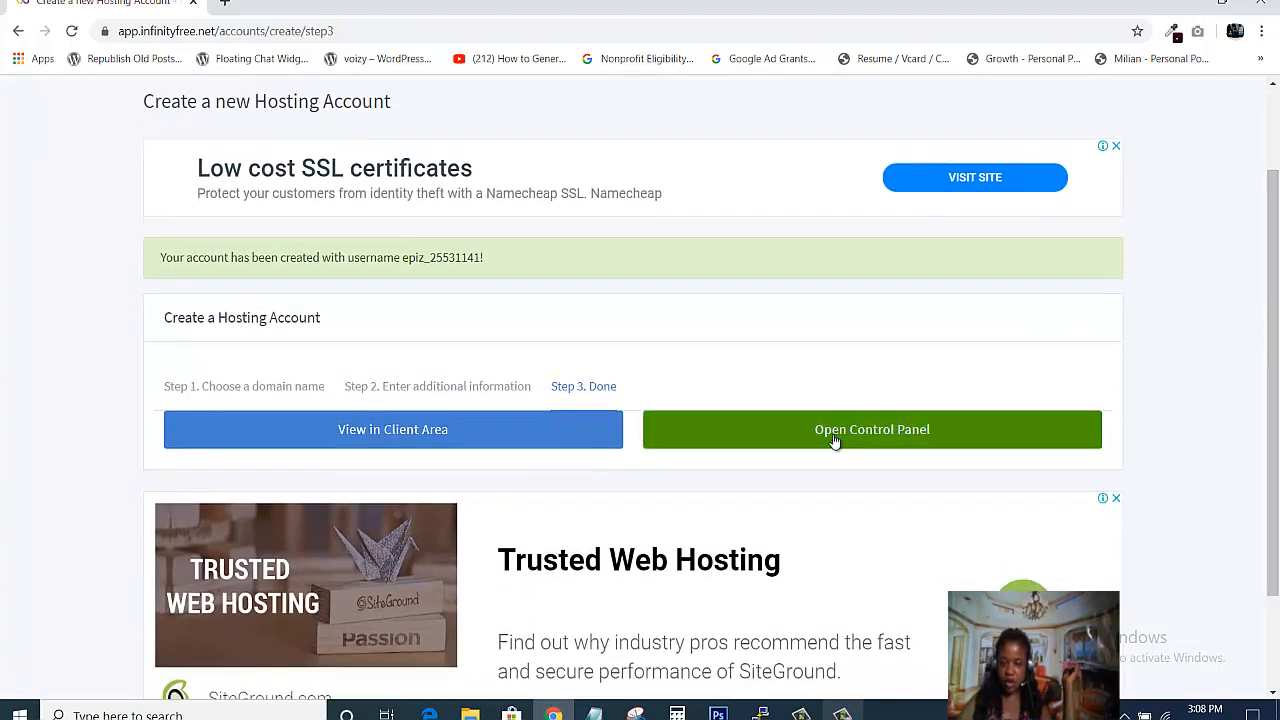
# - Open the new account's control panel and approve service e-mail notifications
pyautogui.click(836, 427)
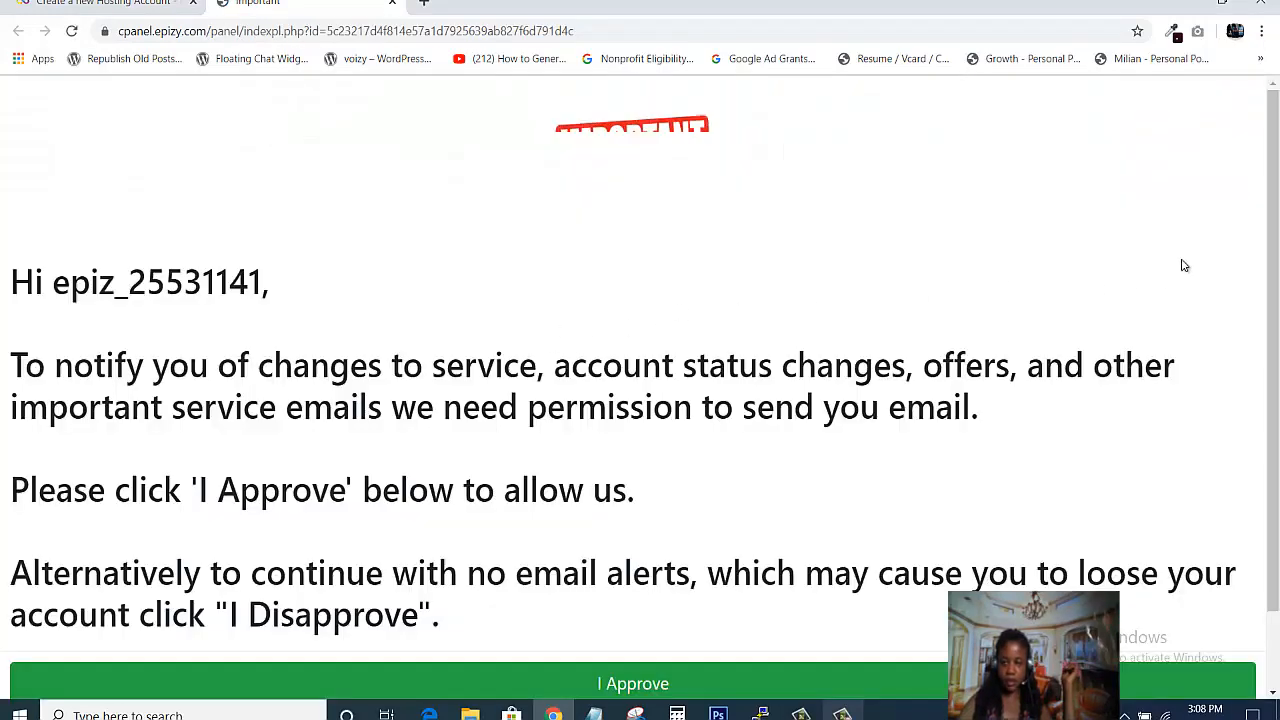
pyautogui.scroll(-1, 1050, 340)
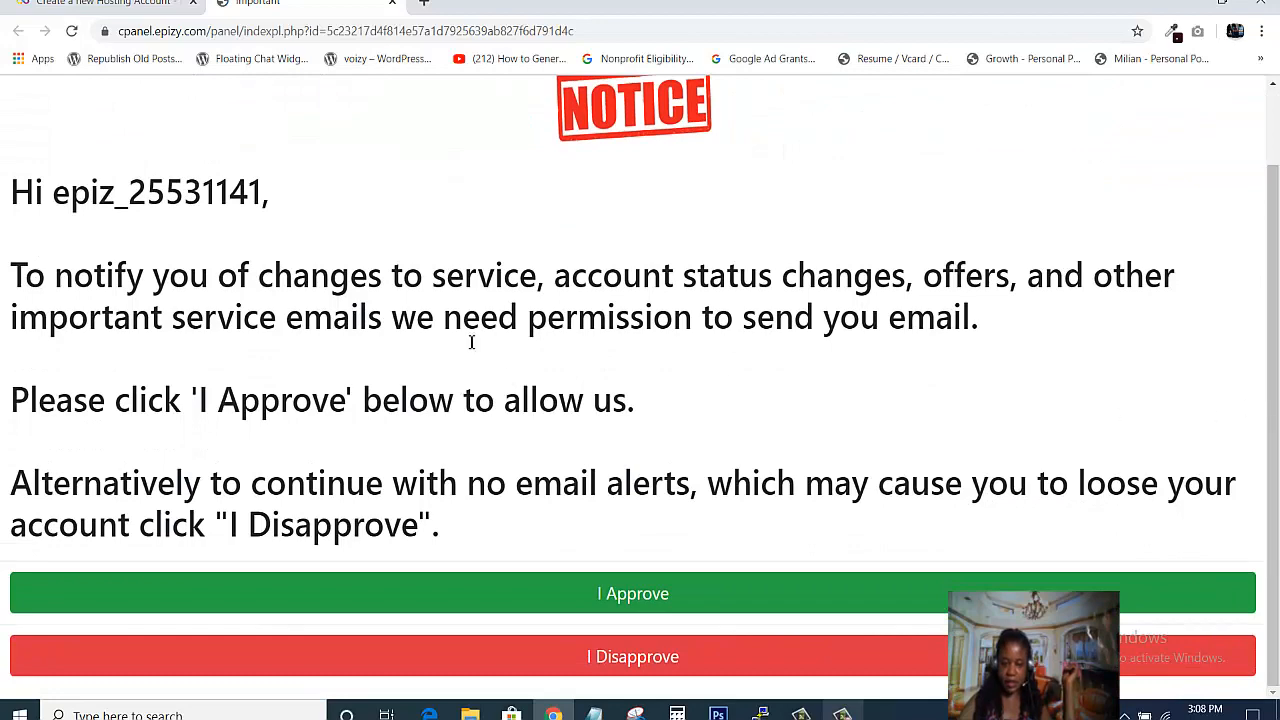
pyautogui.click(603, 592)
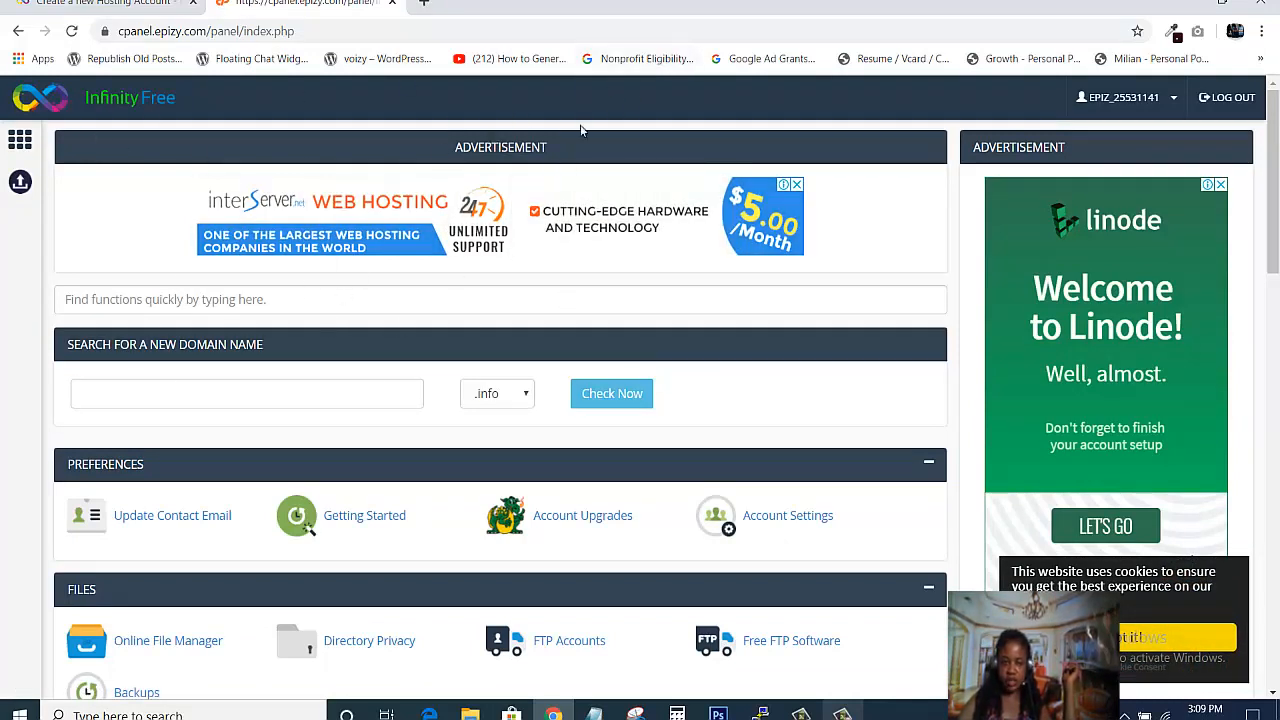
# - Scroll to the Software section and launch the Softaculous Apps Installer
pyautogui.moveTo(1274, 170); pyautogui.dragTo(1275, 105)
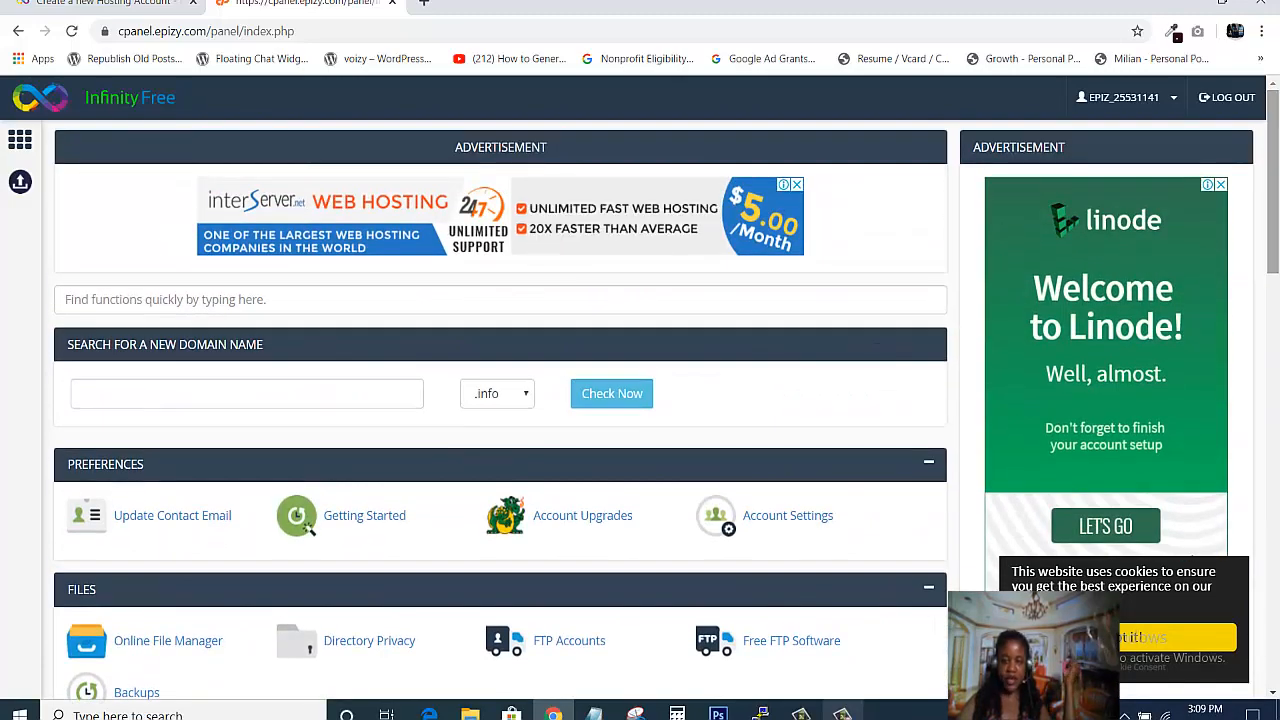
pyautogui.moveTo(1275, 105); pyautogui.dragTo(1277, 258)
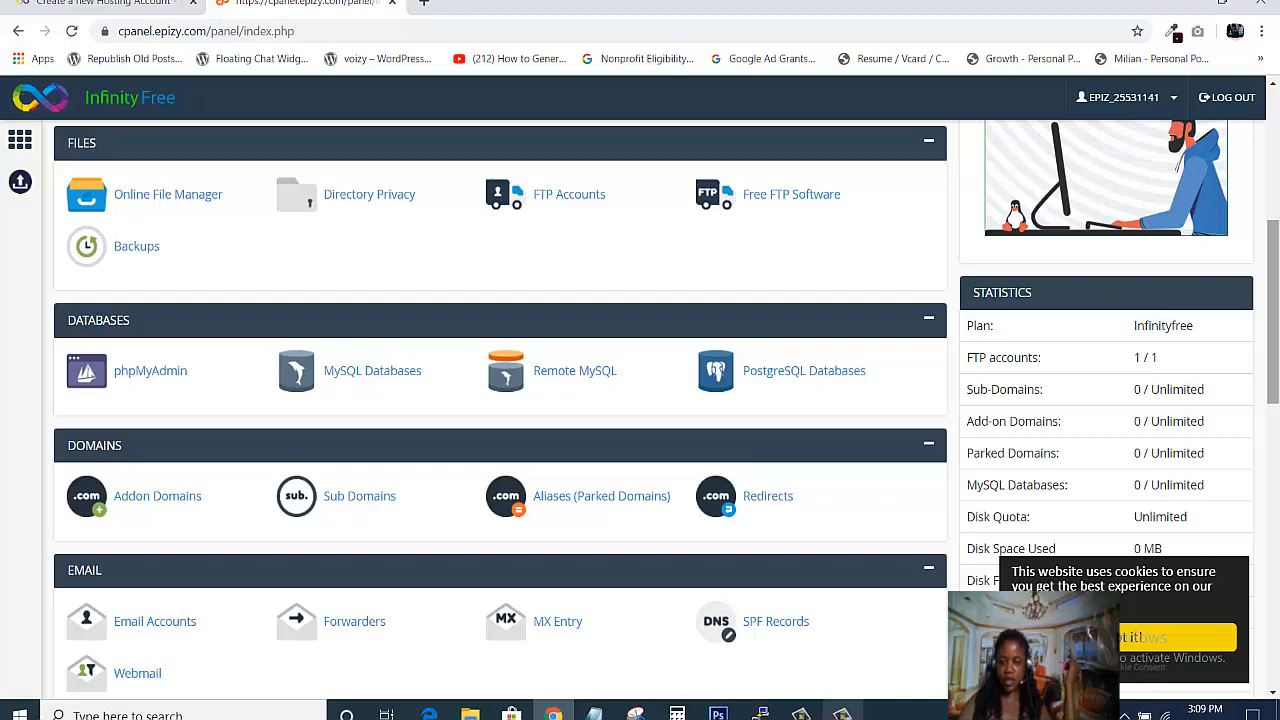
pyautogui.moveTo(1274, 262); pyautogui.dragTo(1277, 454)
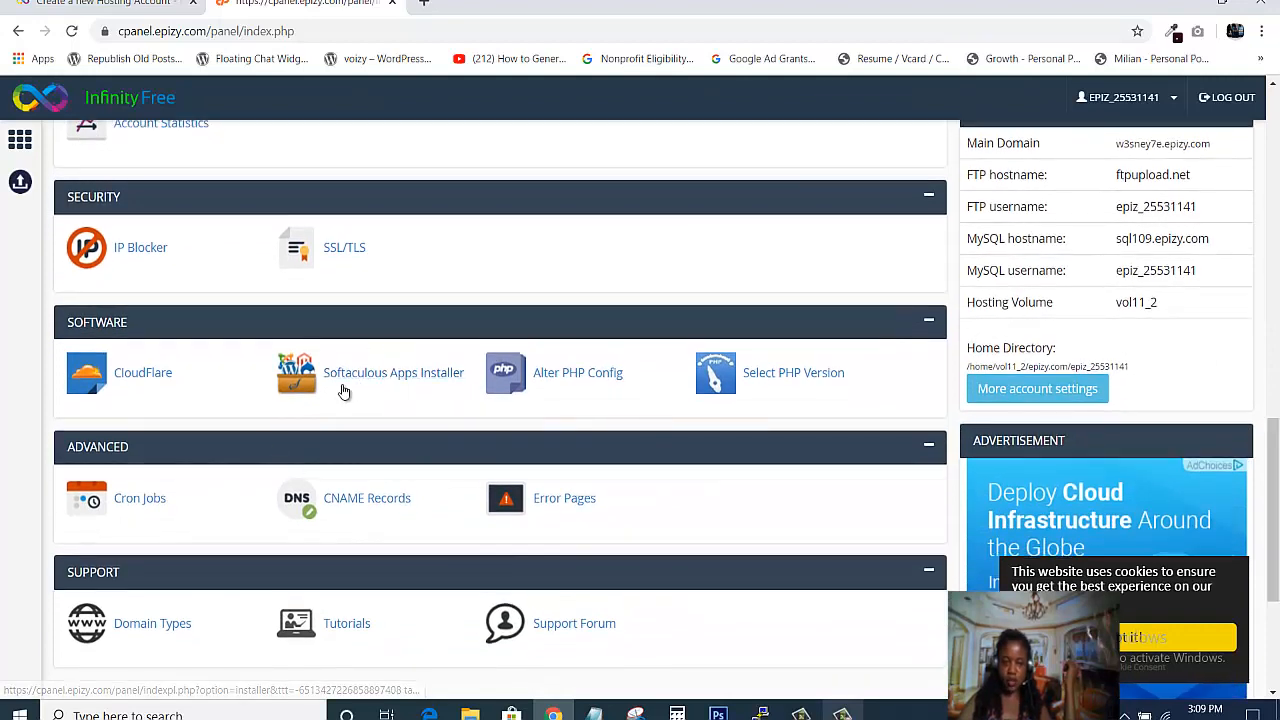
pyautogui.click(371, 374)
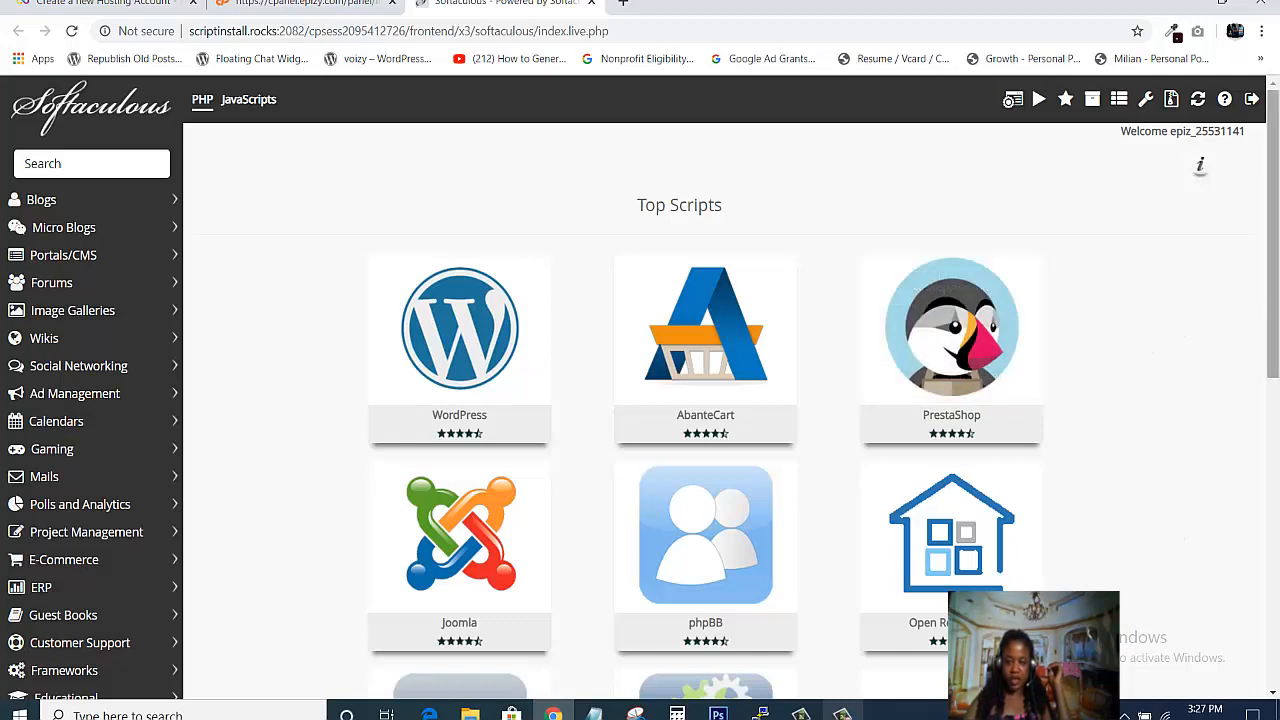
# - Start a WordPress install from the Top Scripts WordPress tile
pyautogui.moveTo(1276, 267)
pyautogui.mouseDown()
pyautogui.moveTo(1276, 582)
pyautogui.moveTo(1276, 282)
pyautogui.moveTo(1262, 258)
pyautogui.mouseUp()
pyautogui.moveTo(546, 374)
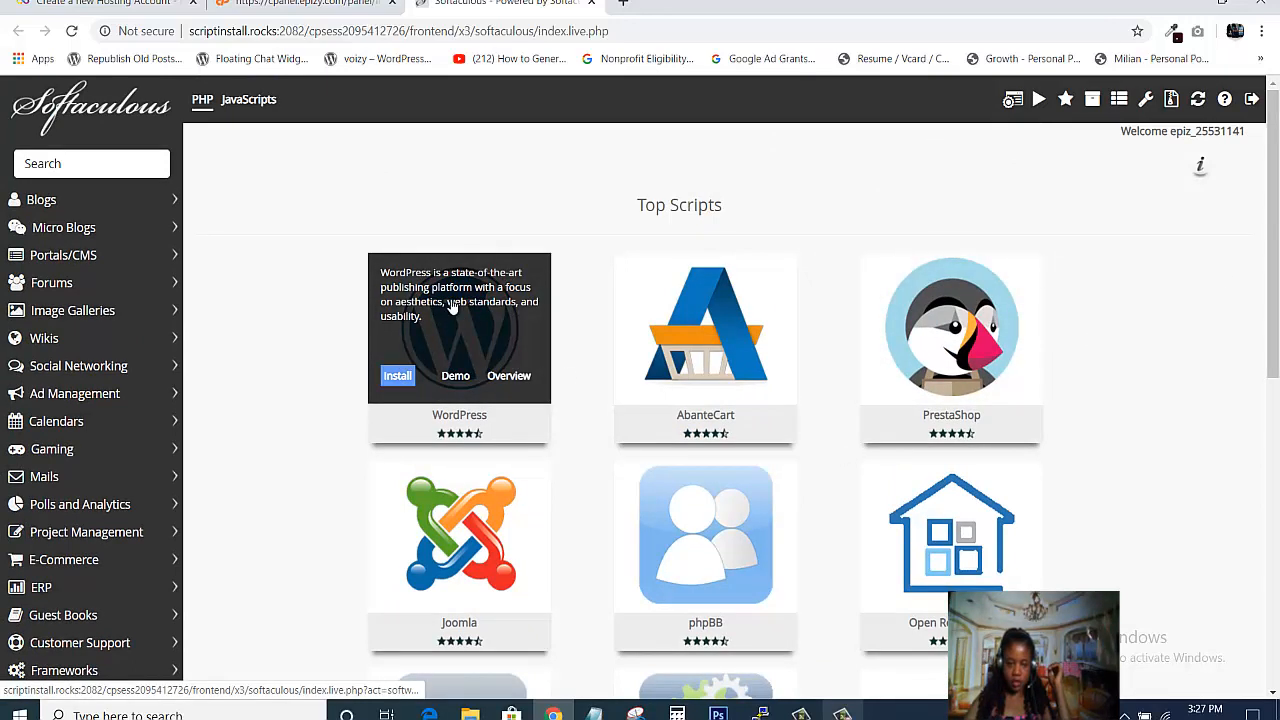
pyautogui.click(398, 376)
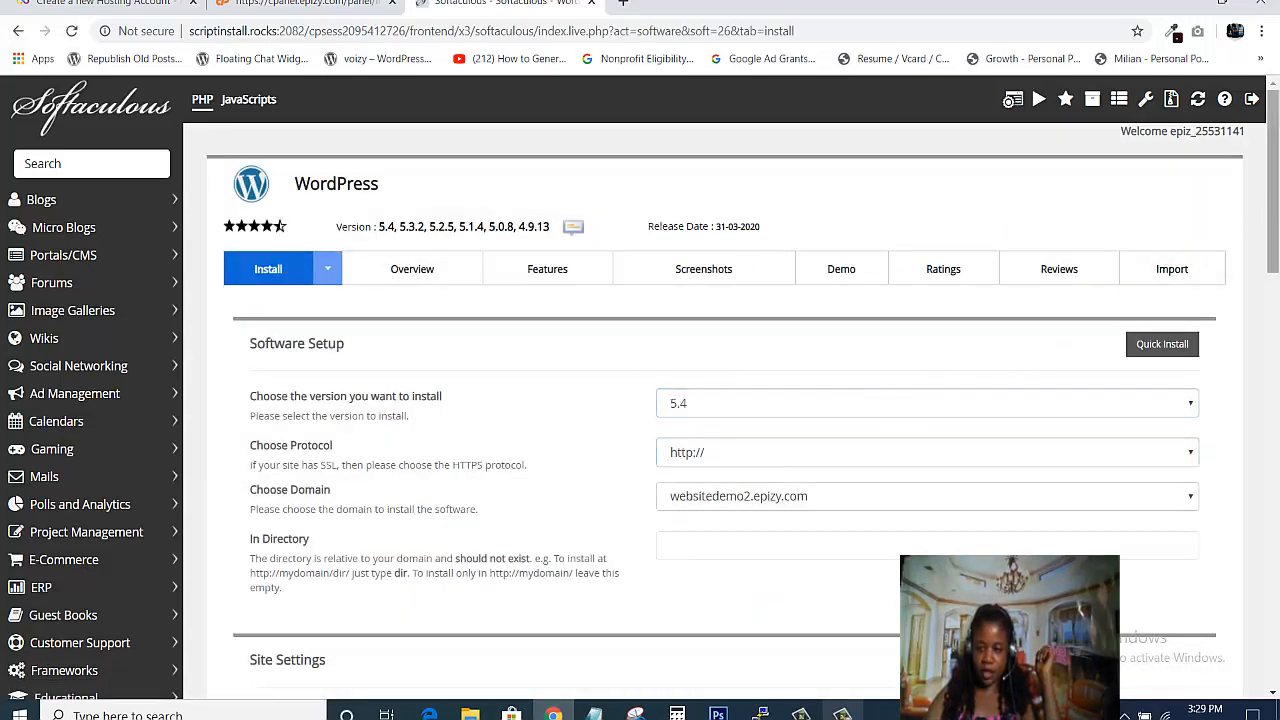
# - Replace the default 'My Blog' site name with 'WEBSITE DEMO 2'
pyautogui.scroll(-1, 1275, 247)
pyautogui.scroll(-2, 1275, 247)
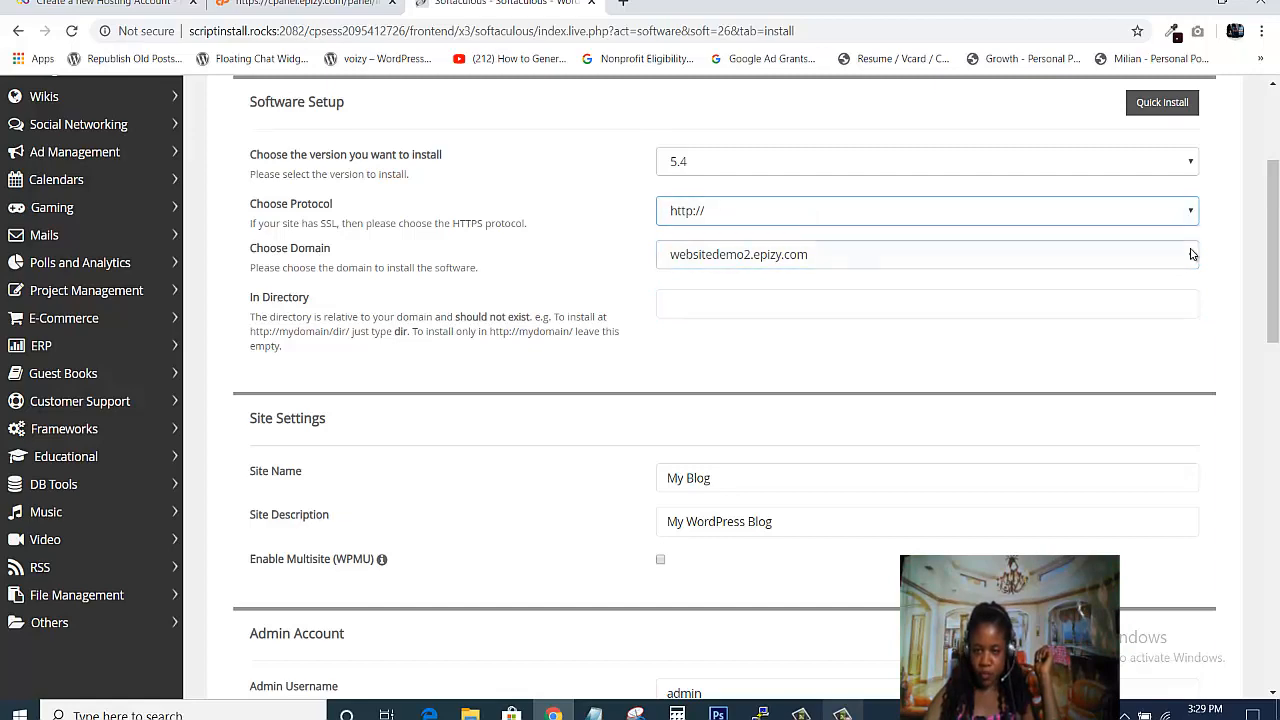
pyautogui.scroll(-1, 826, 149)
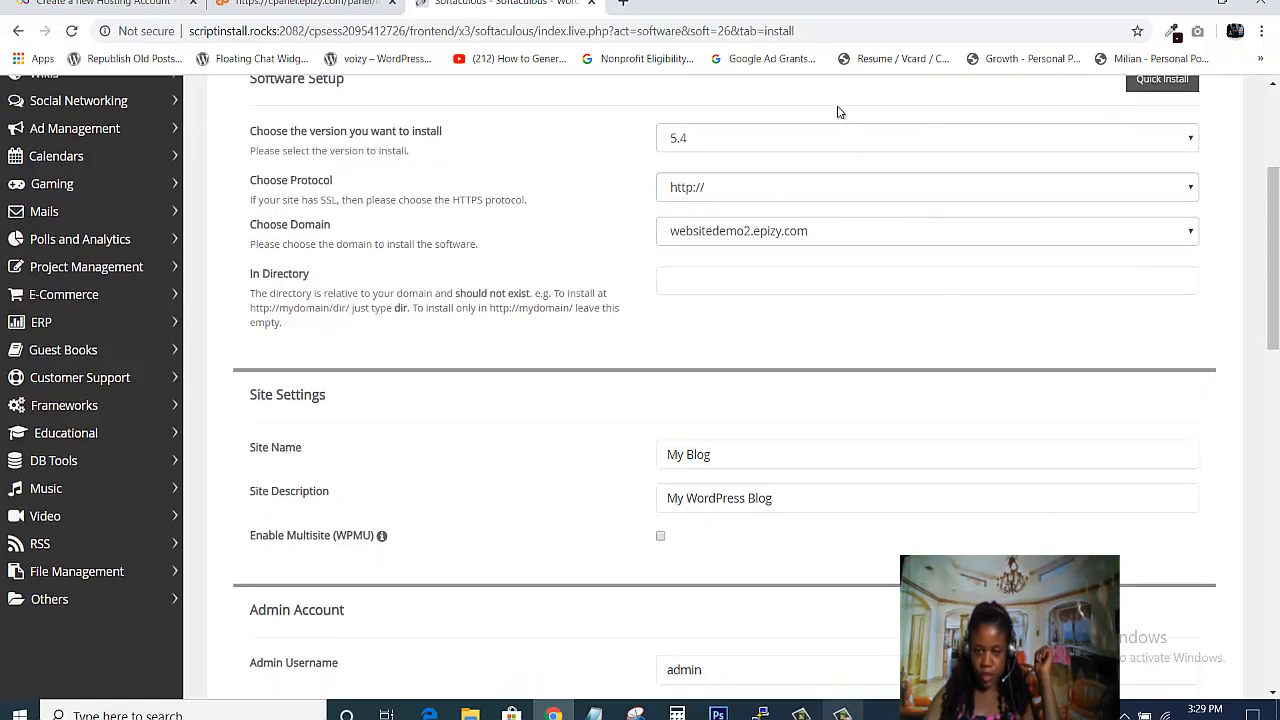
pyautogui.scroll(1, 765, 250)
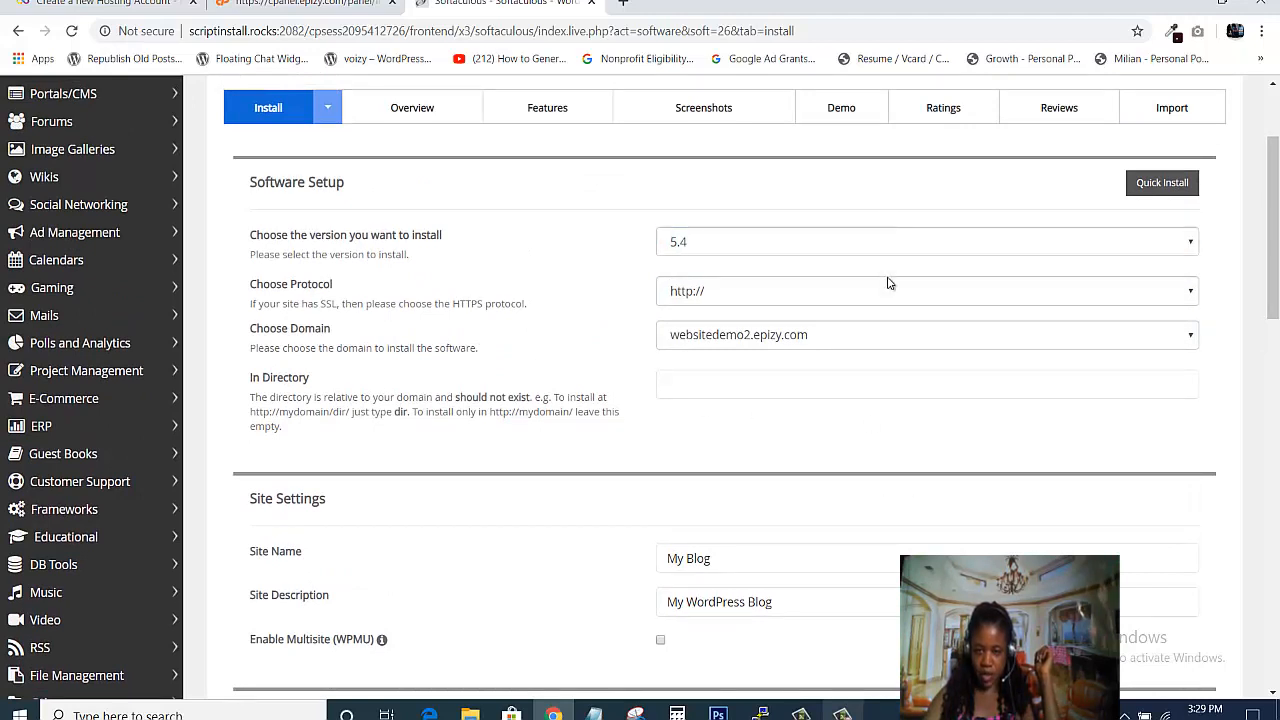
pyautogui.scroll(-1, 760, 260)
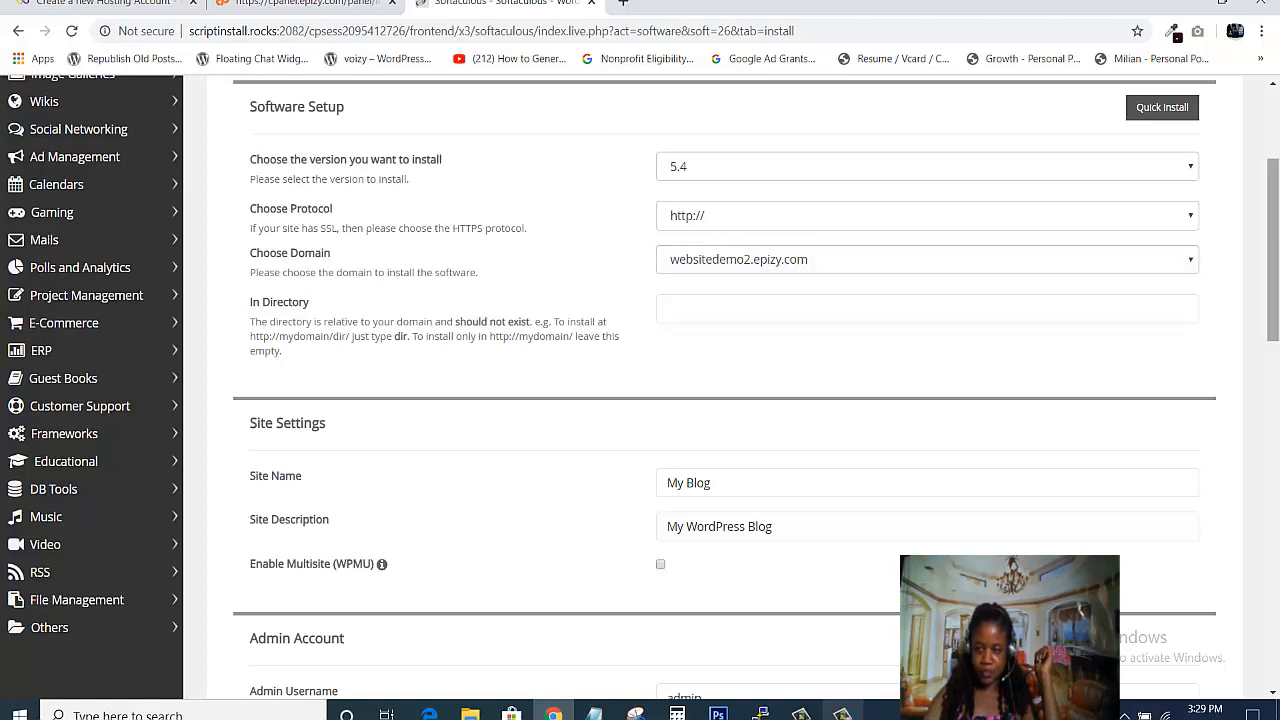
pyautogui.moveTo(1274, 317); pyautogui.dragTo(1062, 381)
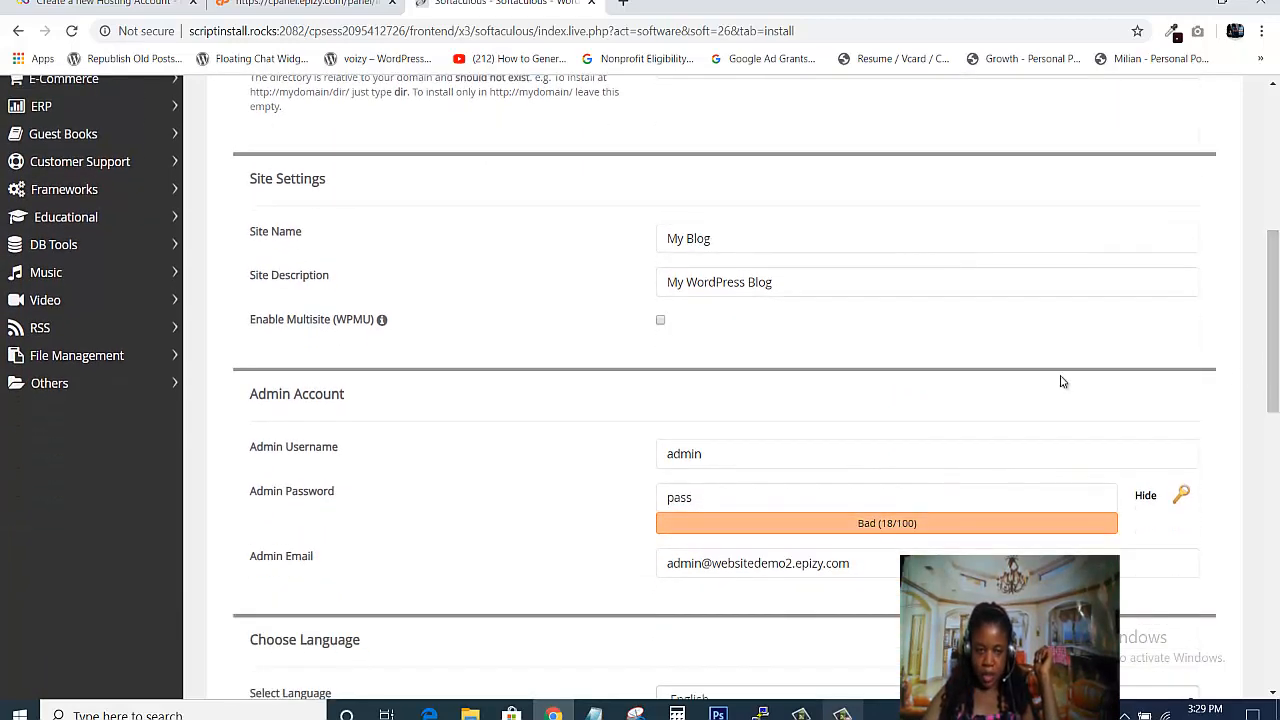
pyautogui.click(668, 238)
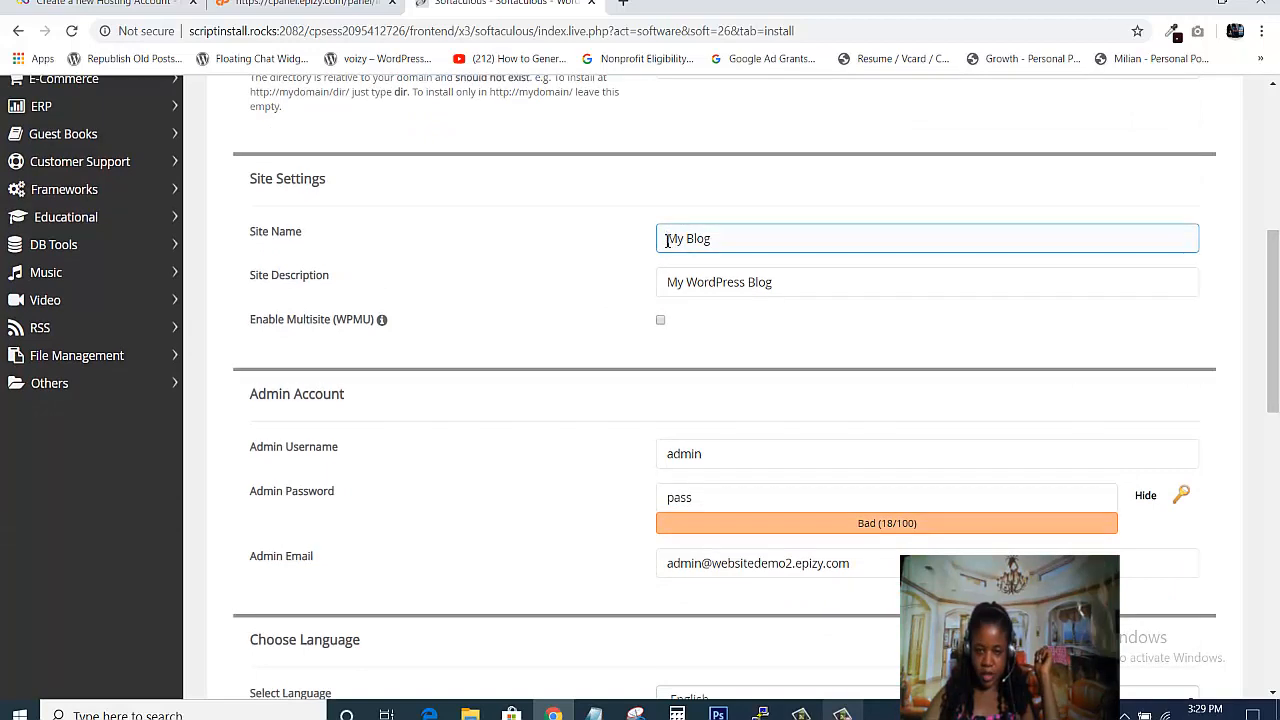
pyautogui.moveTo(666, 238); pyautogui.dragTo(771, 250)
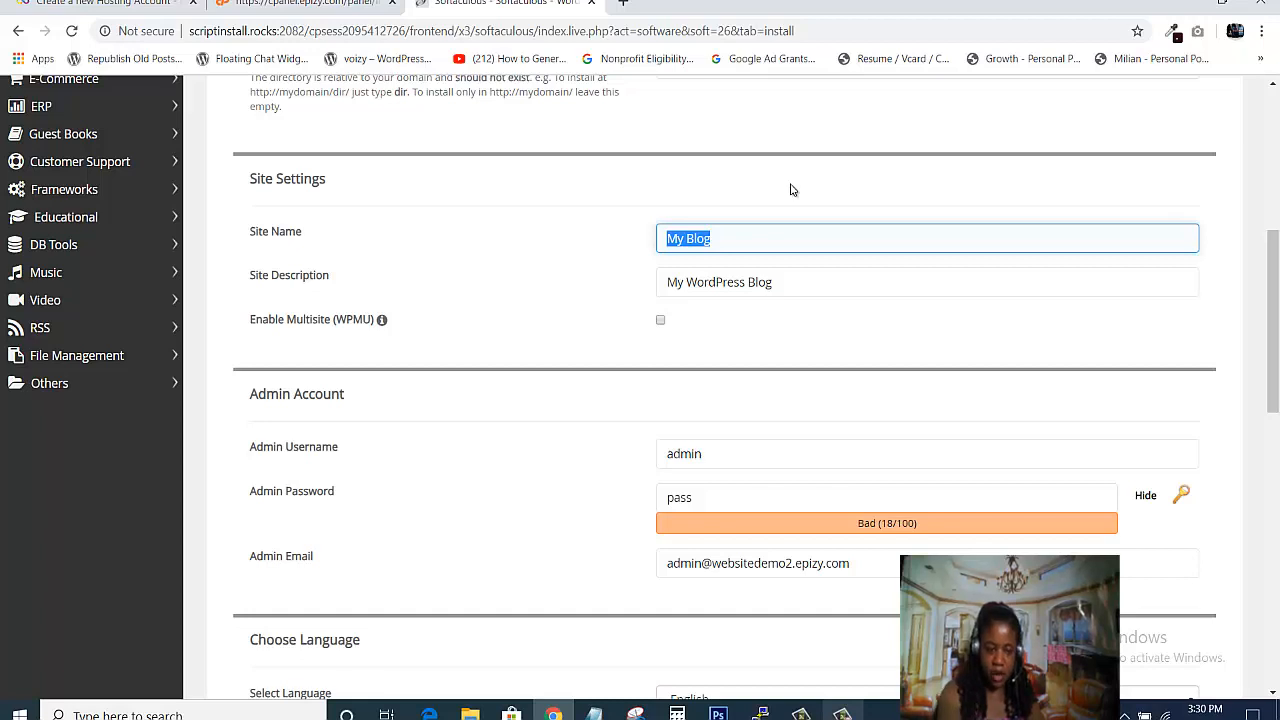
pyautogui.write('WEB')
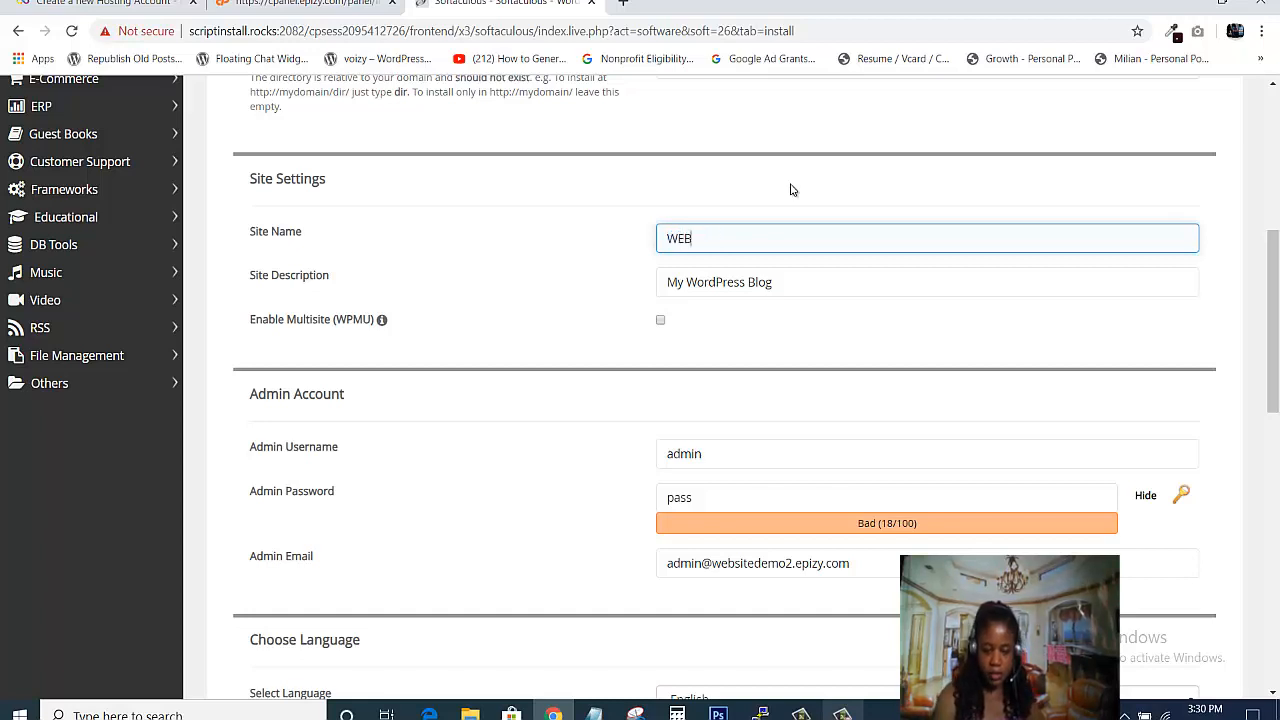
pyautogui.write('SITE DEMO 2')
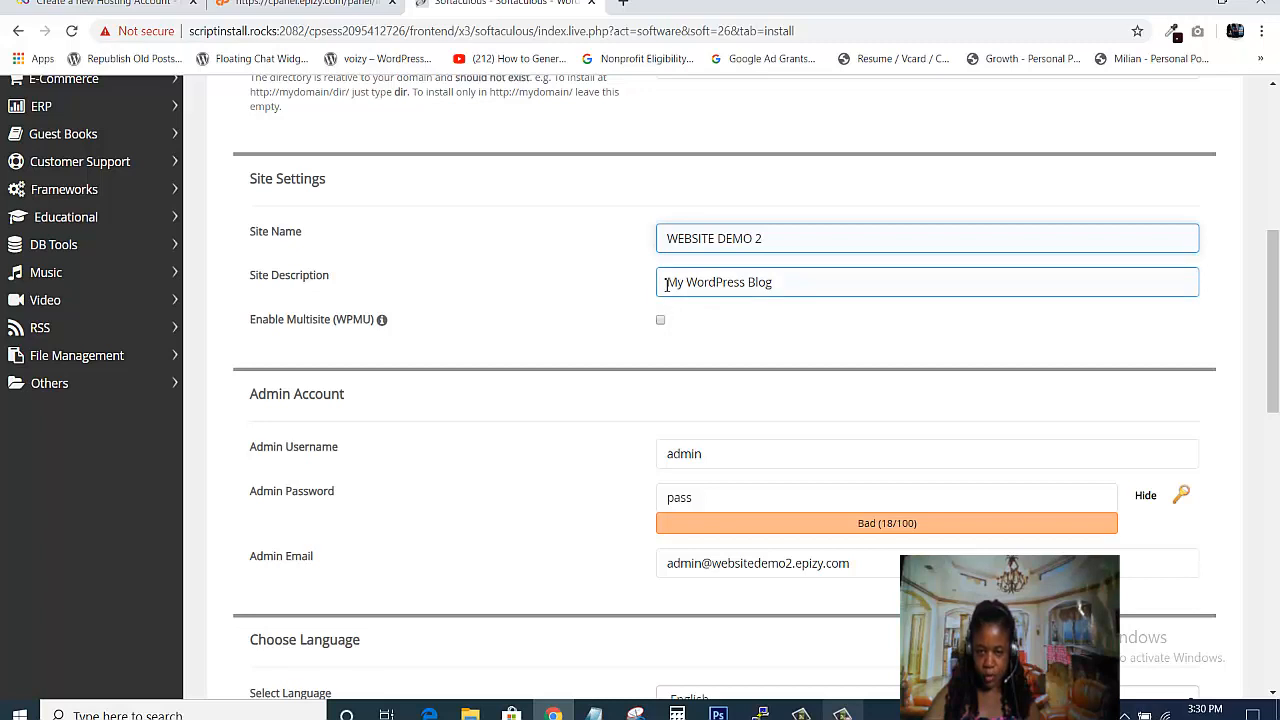
# - Replace the site description with 'A Place to learn how to build website'
pyautogui.moveTo(668, 283); pyautogui.dragTo(884, 287)
pyautogui.press('BackSpace')
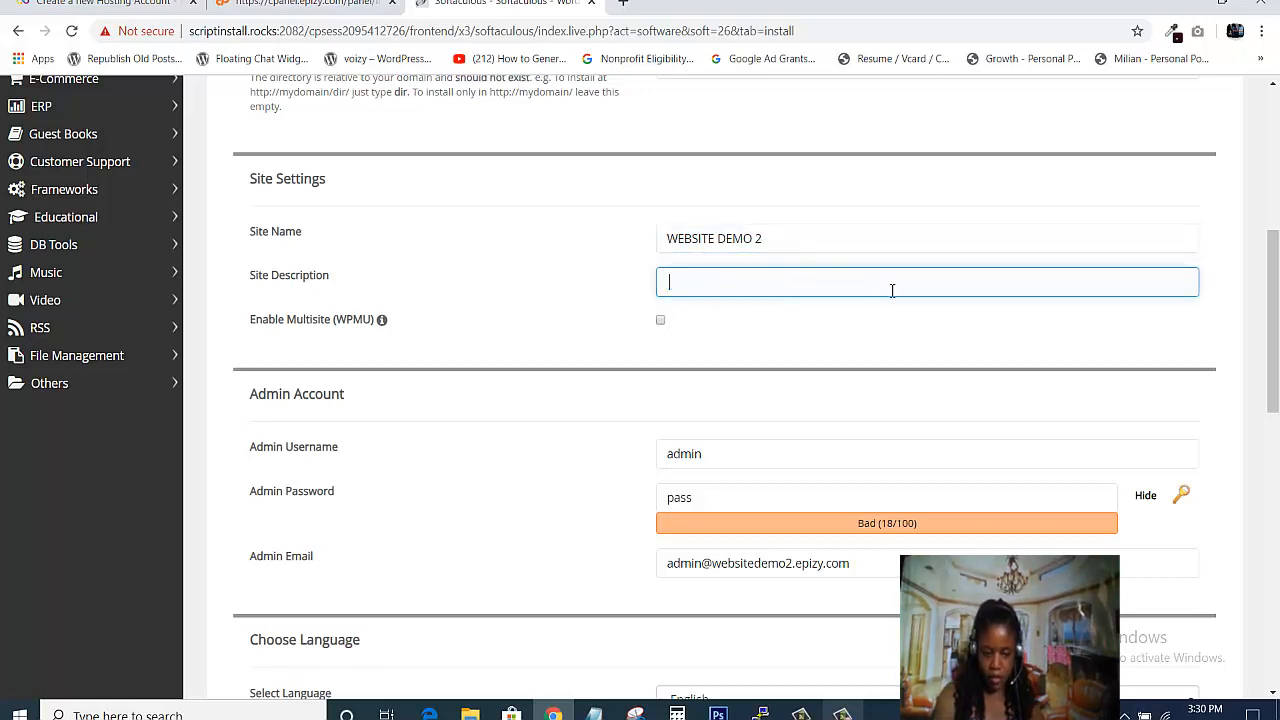
pyautogui.write('A pl')
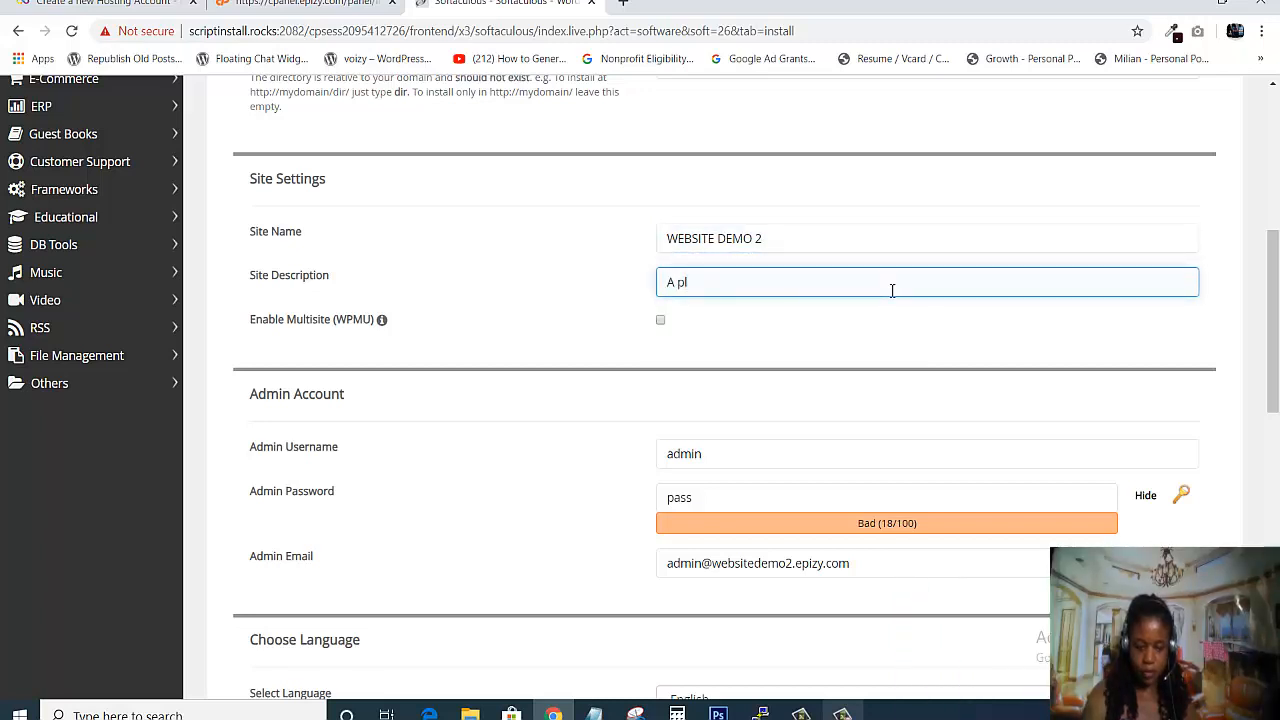
pyautogui.write('ac')
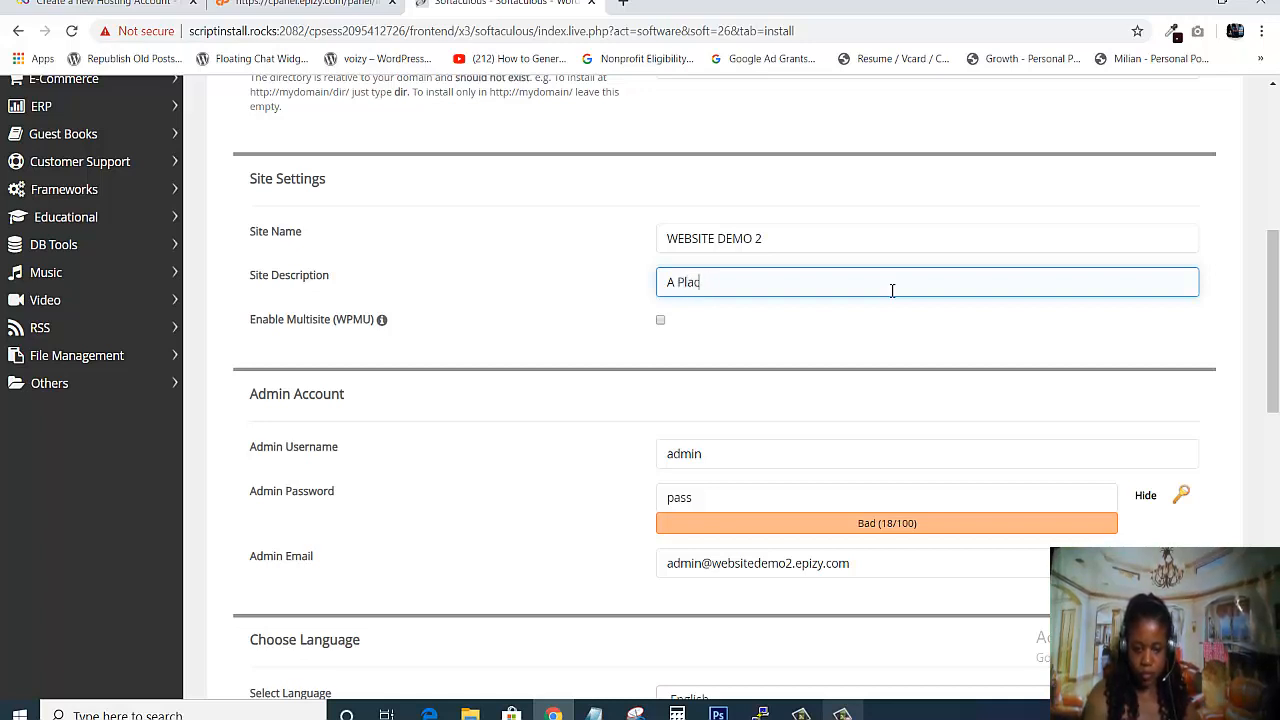
pyautogui.write('e to ')
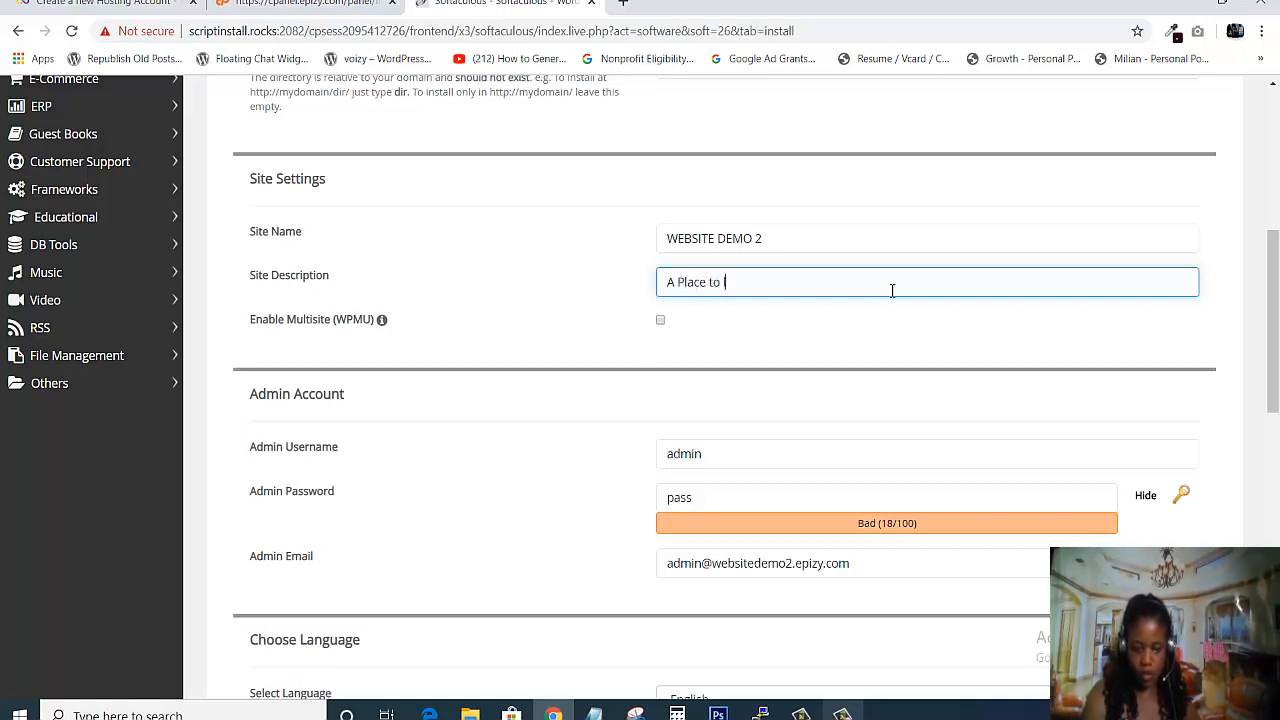
pyautogui.write('learn how to build website')
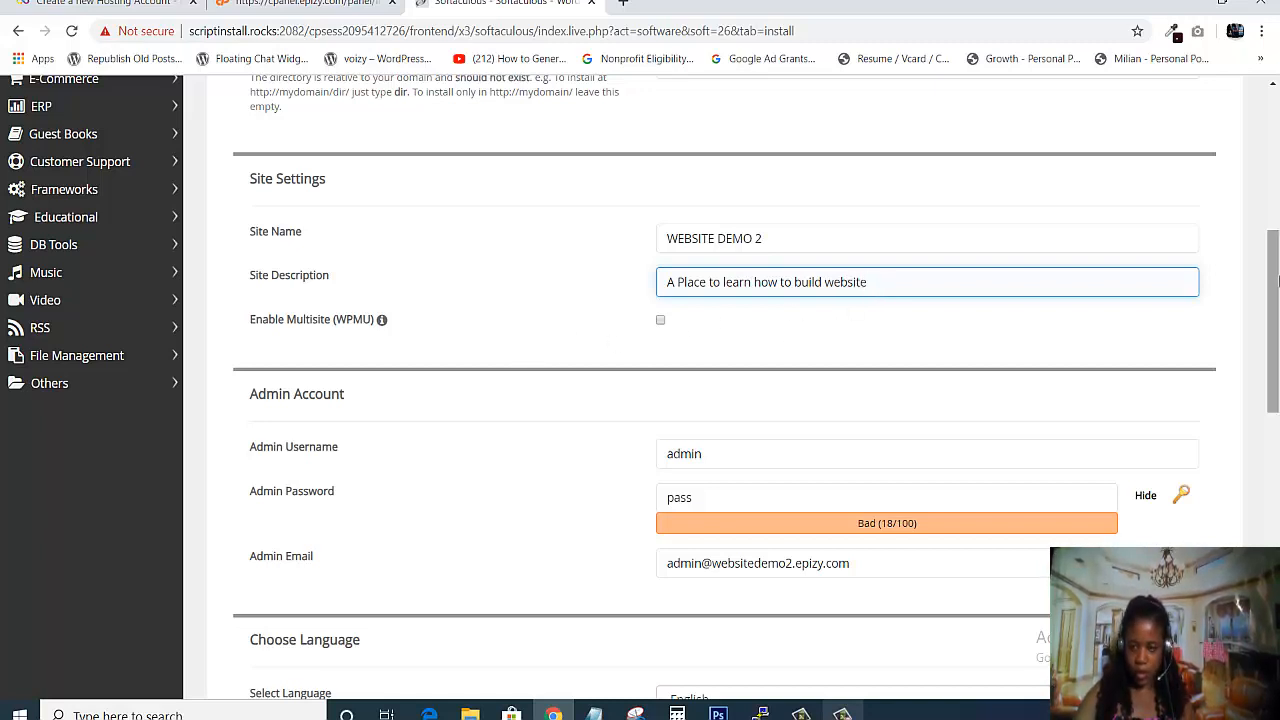
pyautogui.moveTo(1275, 291); pyautogui.dragTo(1275, 355)
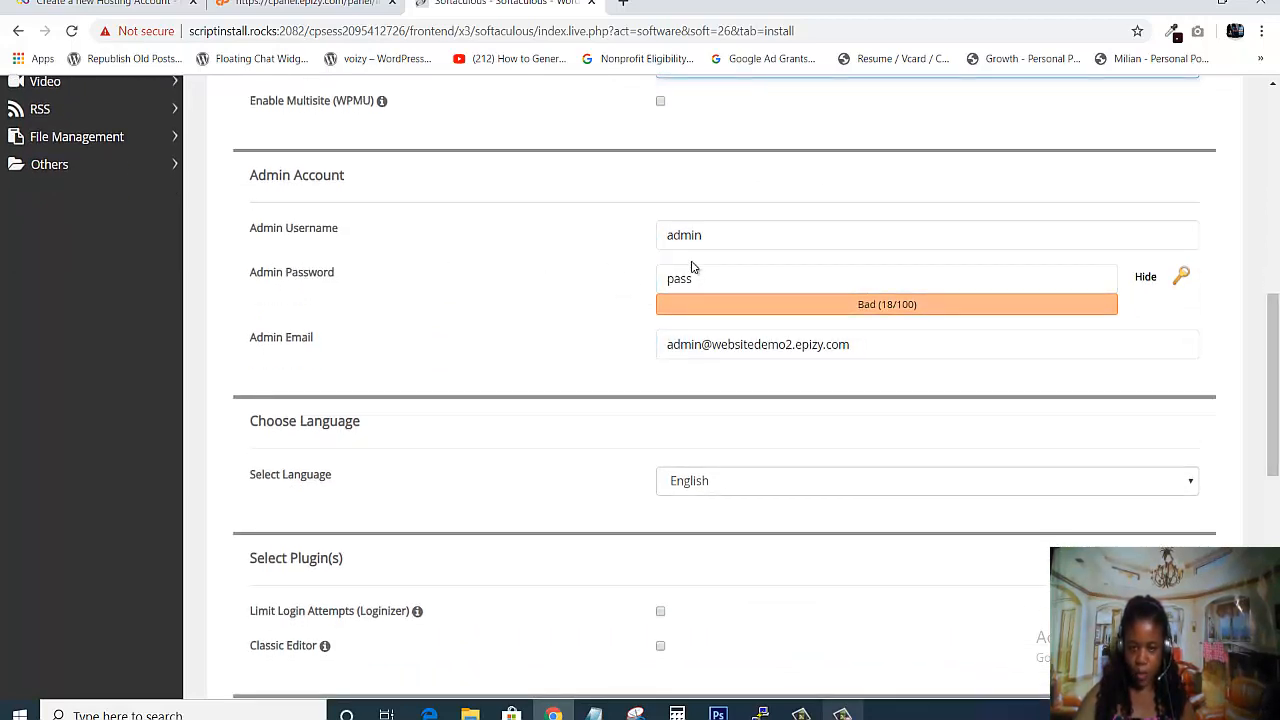
# - Swap the weak admin password for a strong one, leaving the admin e-mail unchanged
pyautogui.moveTo(662, 283); pyautogui.dragTo(760, 289)
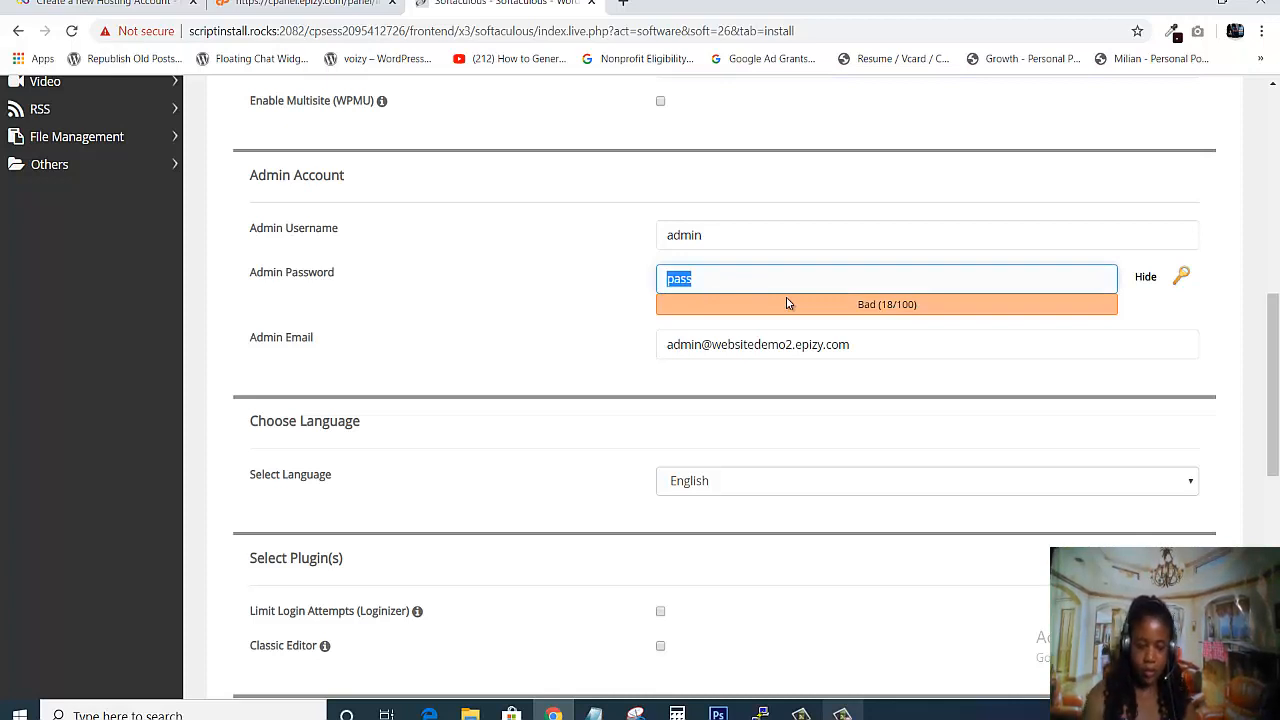
pyautogui.write('Passwordwebsite')
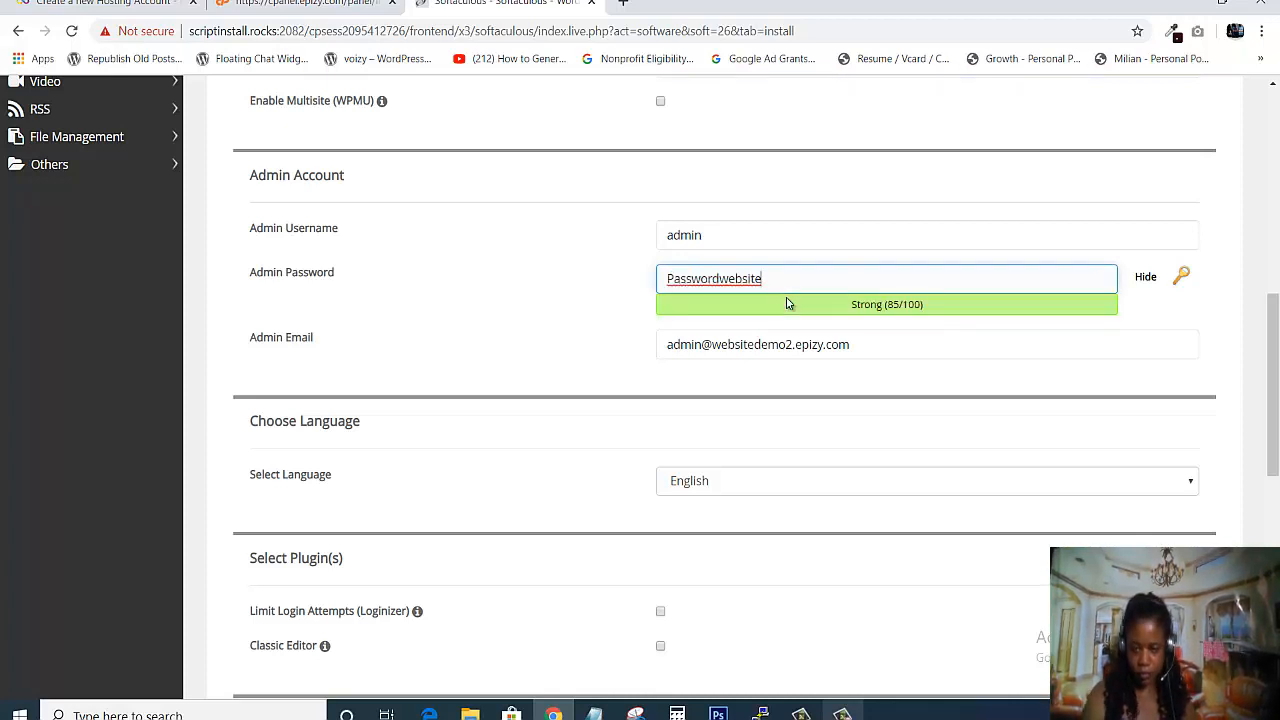
pyautogui.write('demo')
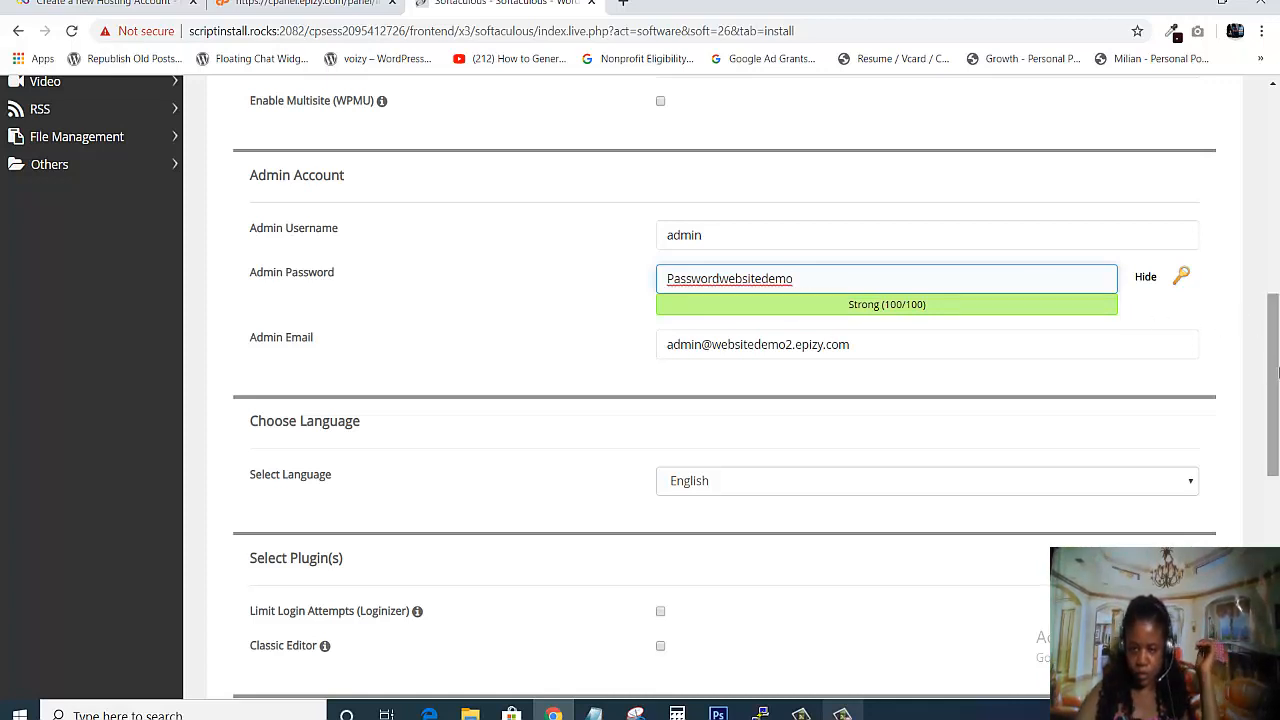
pyautogui.scroll(-1, 1245, 321)
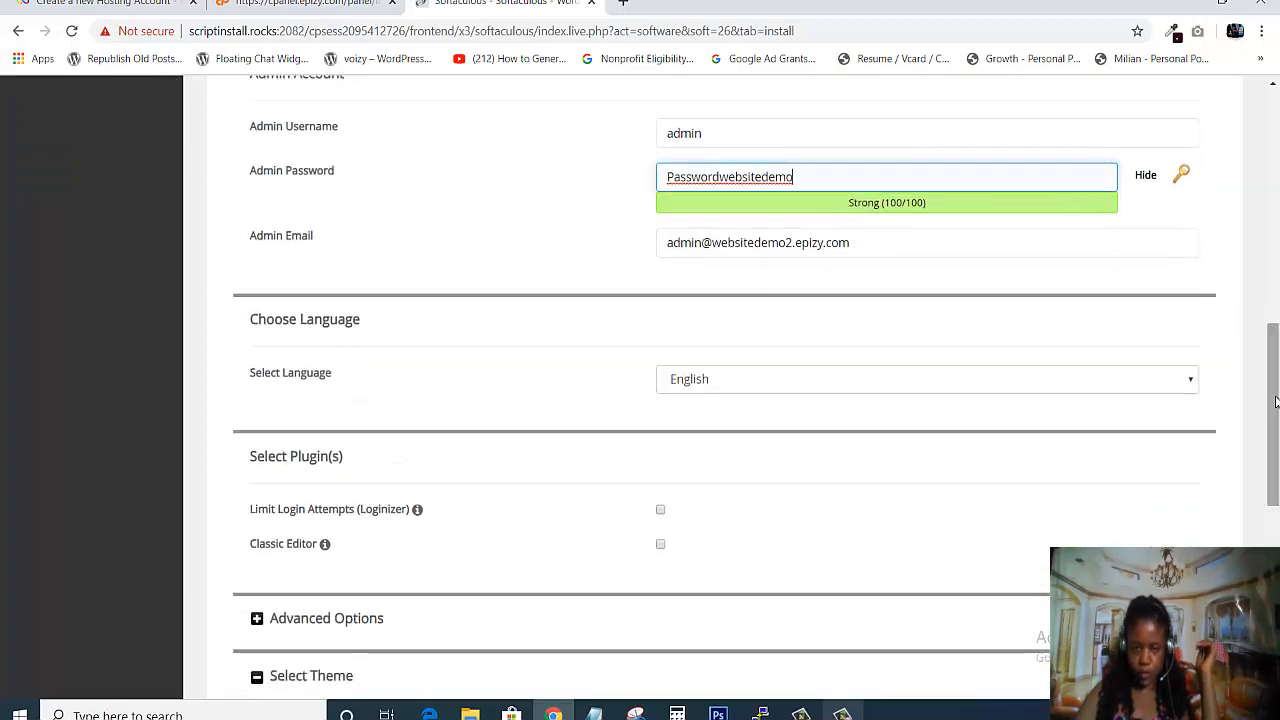
pyautogui.click(668, 243)
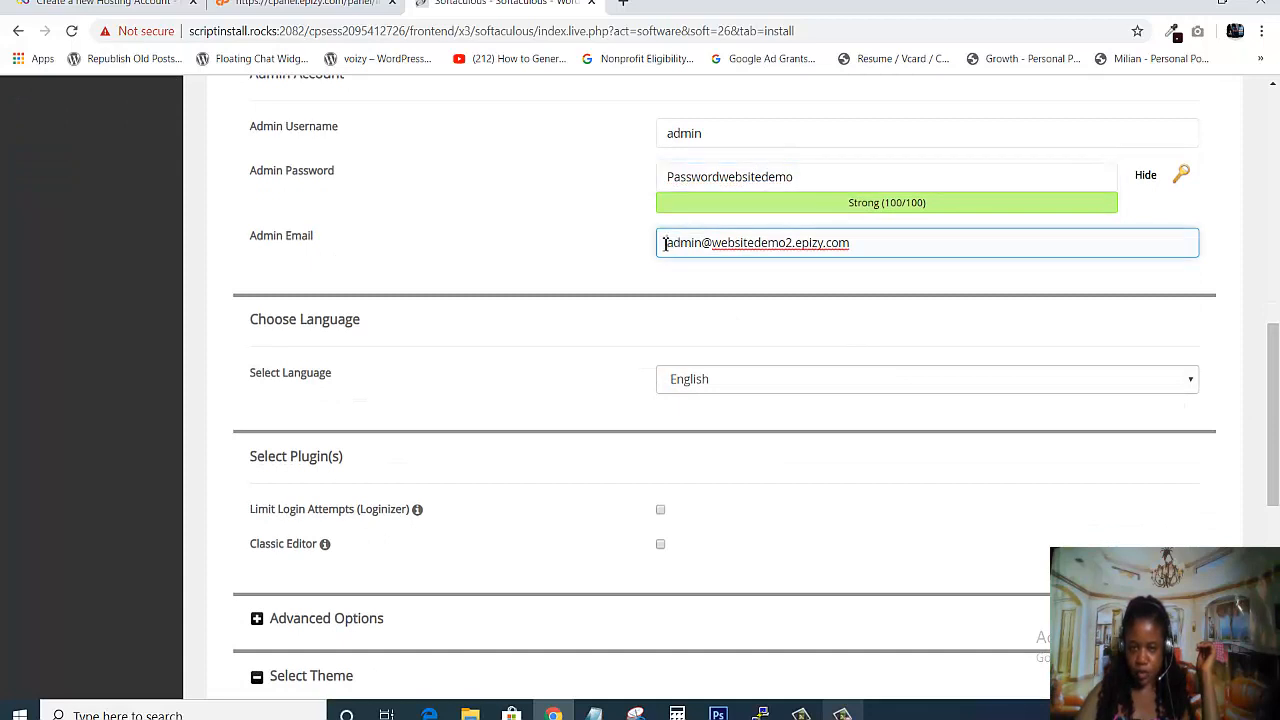
pyautogui.moveTo(667, 243); pyautogui.dragTo(903, 244)
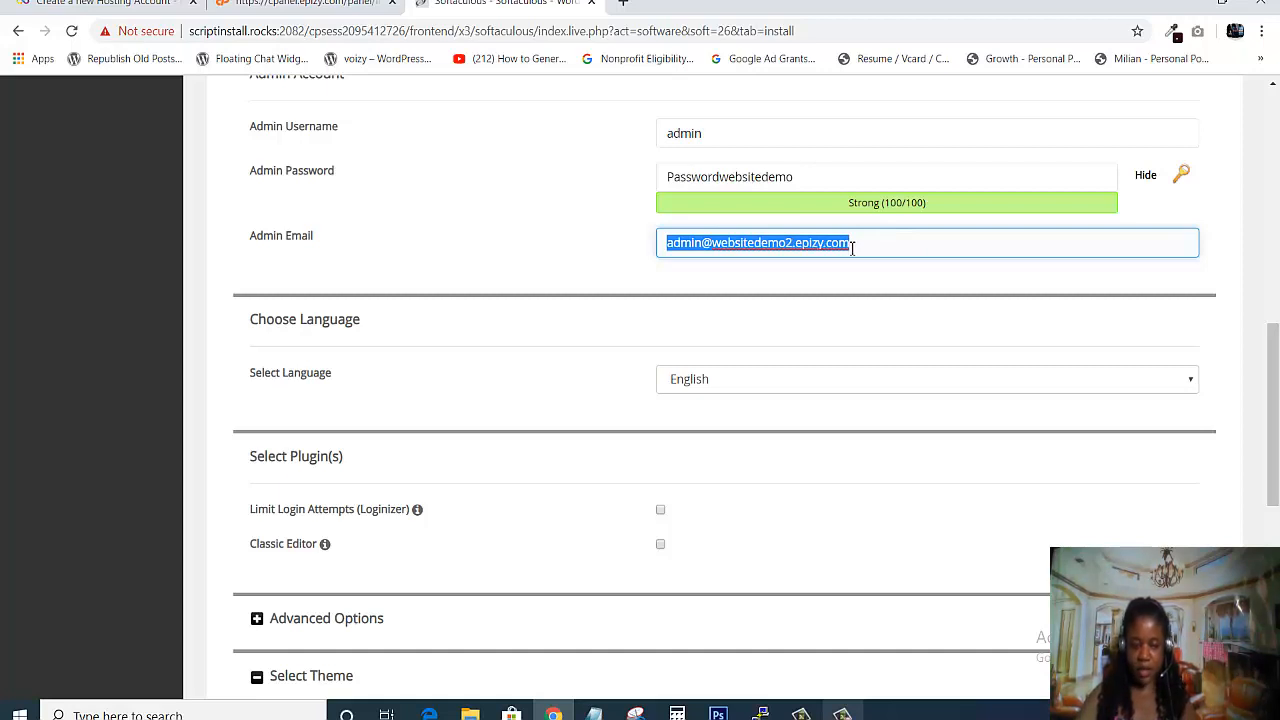
pyautogui.click(1069, 235)
pyautogui.moveTo(1276, 370); pyautogui.dragTo(1240, 546)
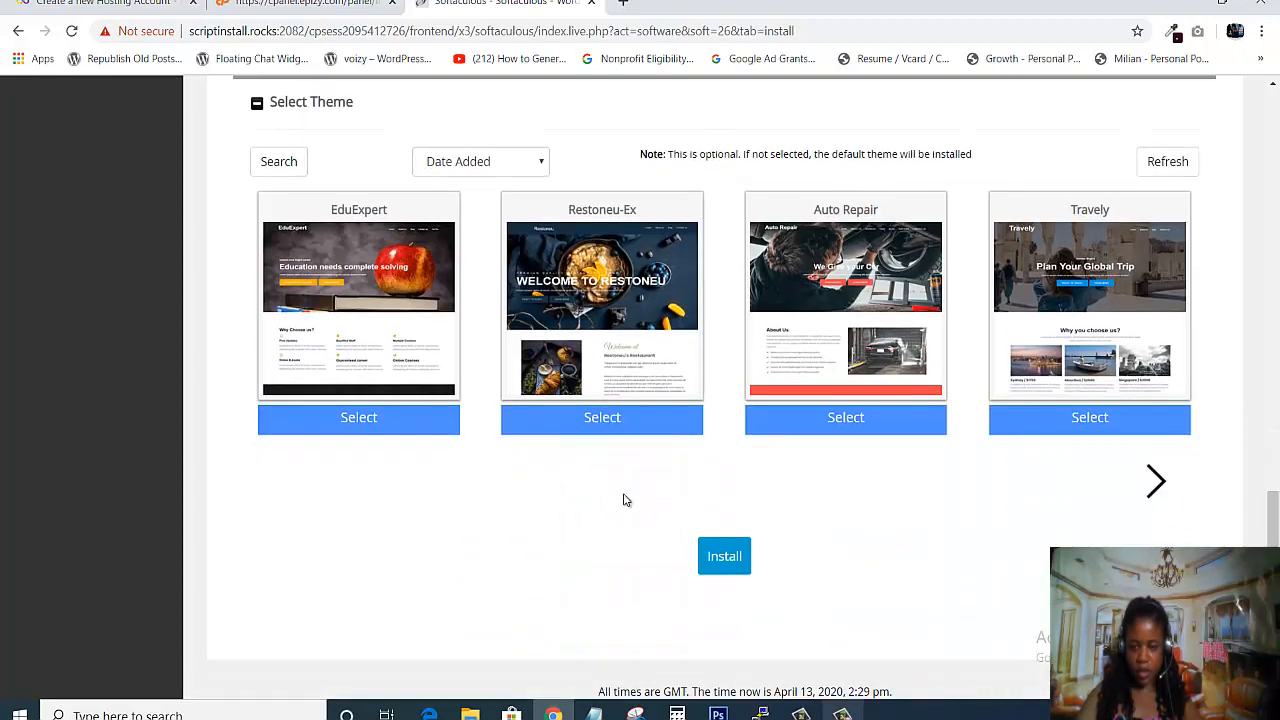
# - Run the WordPress installation with the configured settings
pyautogui.click(727, 557)
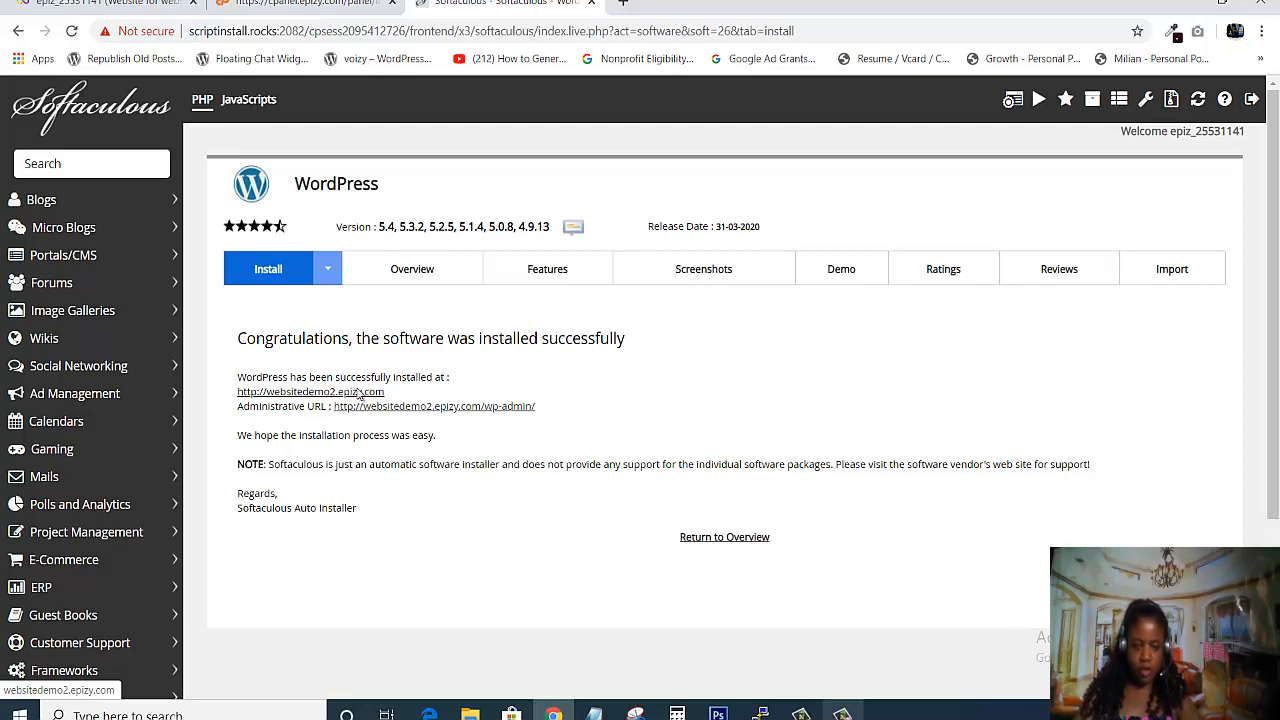
# - Open the site URL and the wp-admin URL each in a new browser tab
pyautogui.rightClick(358, 394)
pyautogui.click(372, 403)
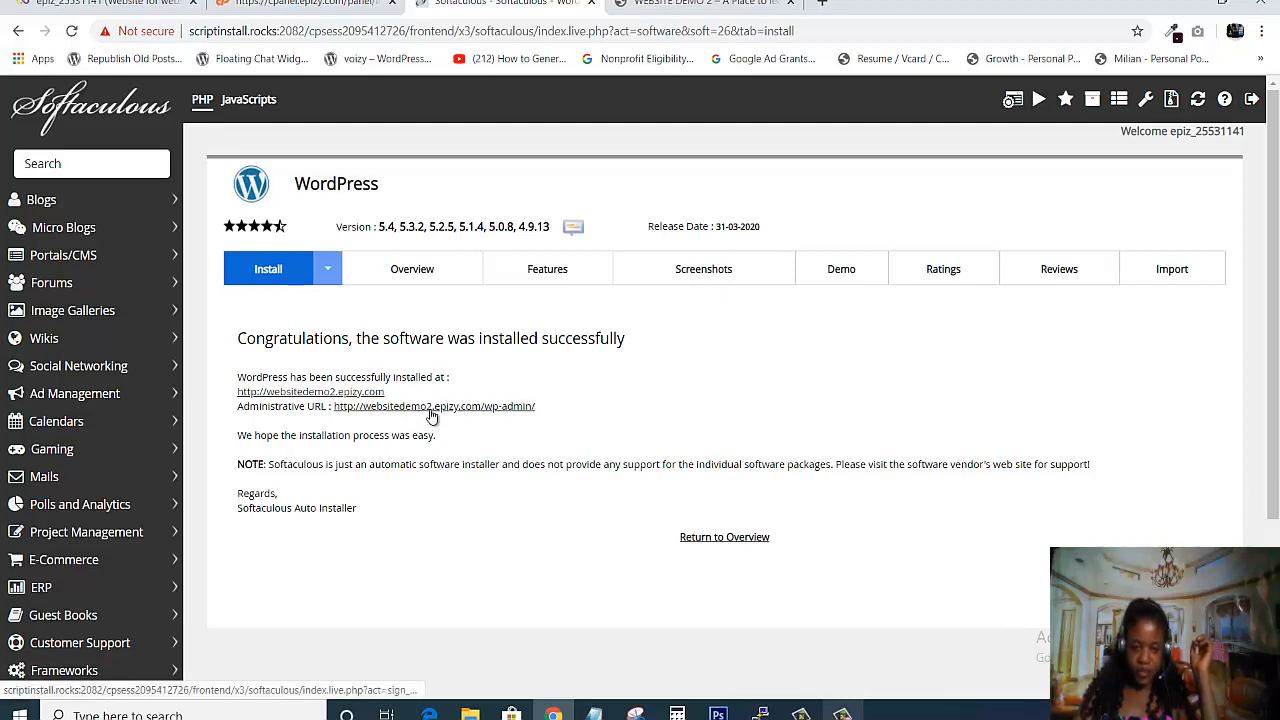
pyautogui.rightClick(434, 411)
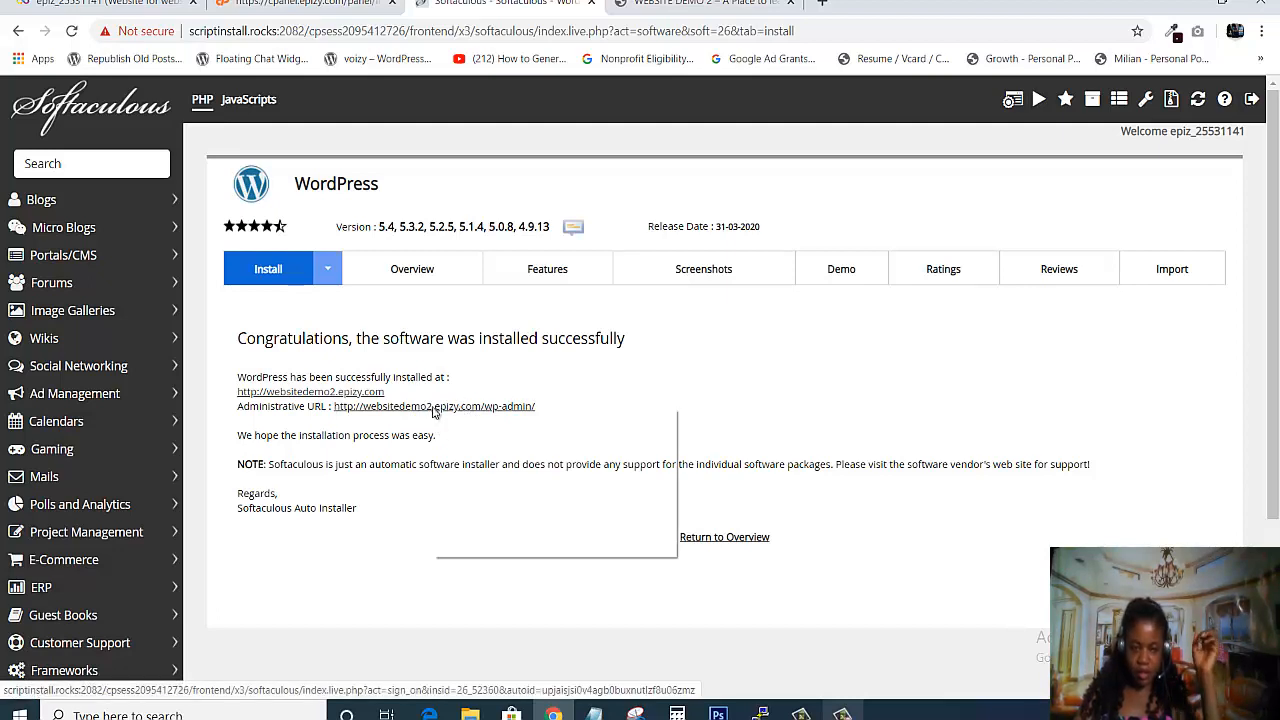
pyautogui.click(464, 424)
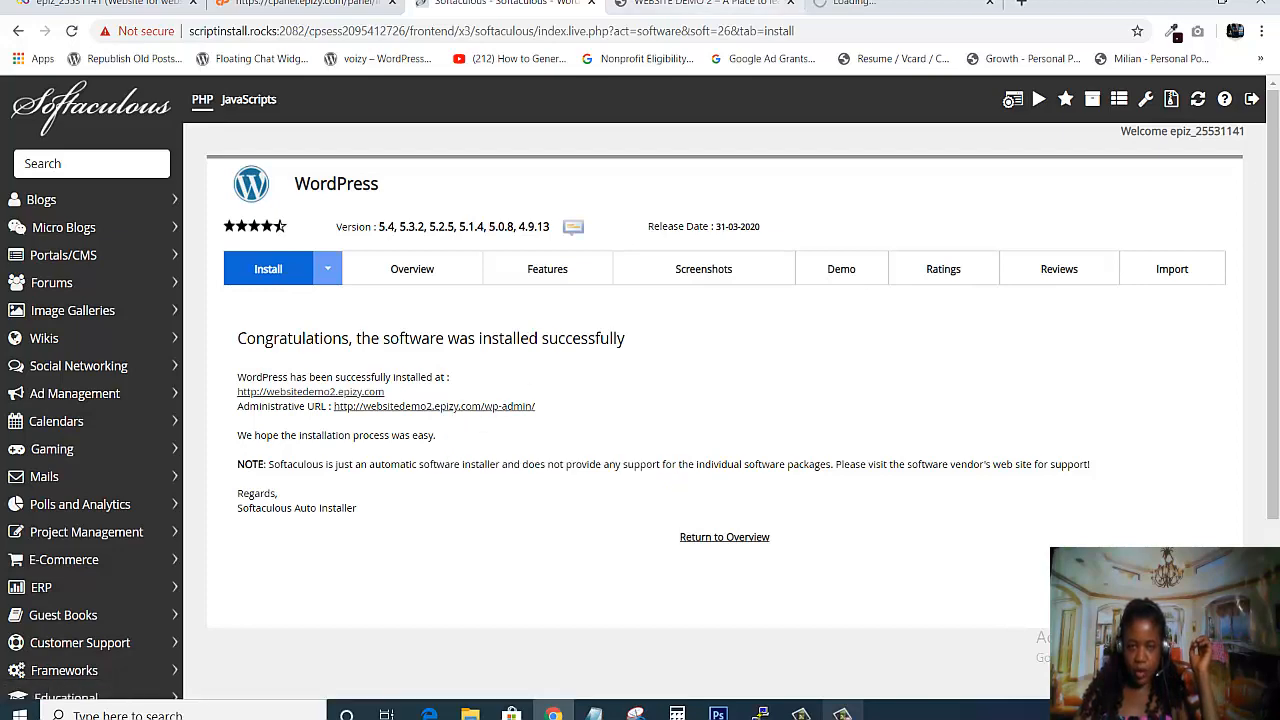
# - Look over the live WEBSITE DEMO 2 site, then view its WordPress Dashboard
pyautogui.hotkey('ctrl', 'Tab')
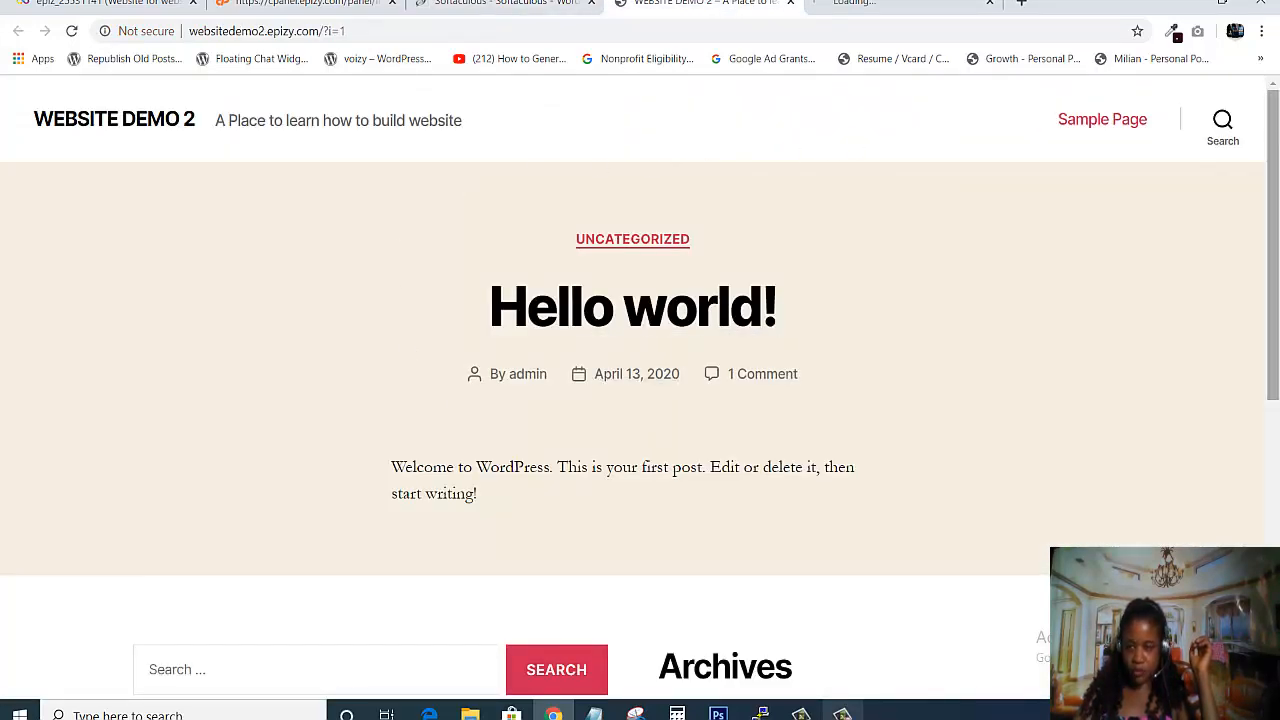
pyautogui.moveTo(1273, 180); pyautogui.dragTo(1273, 206)
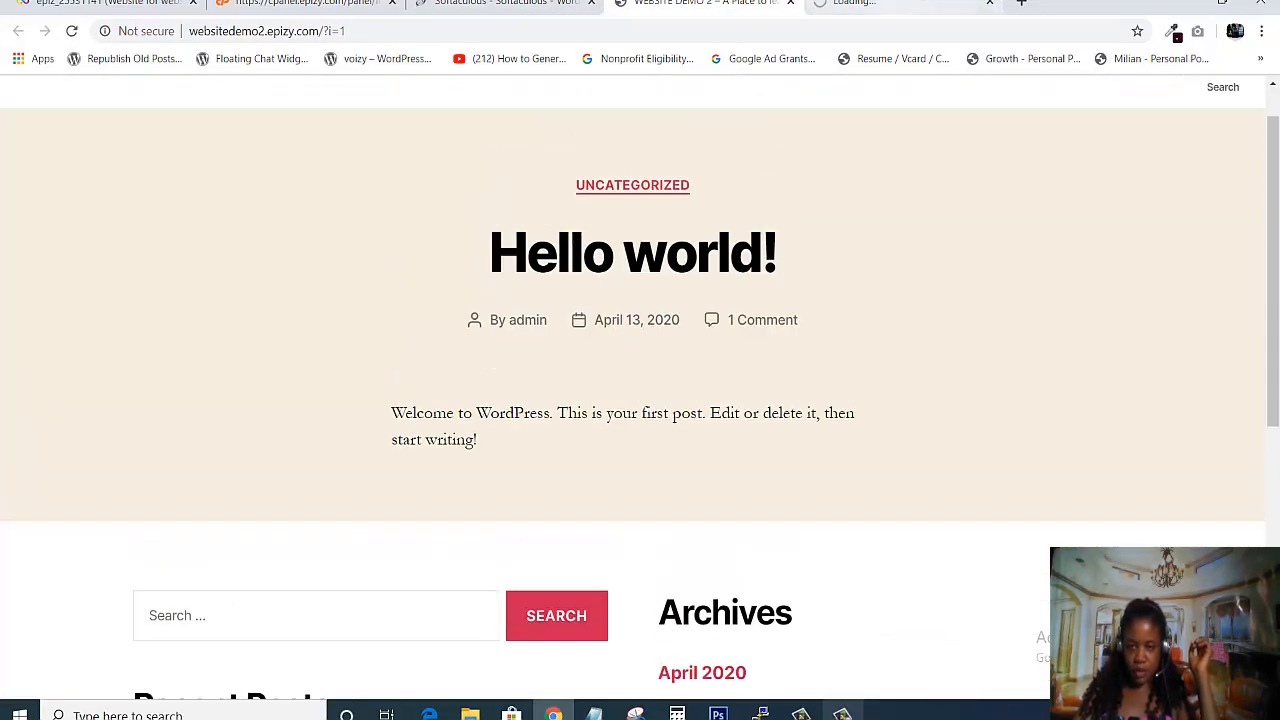
pyautogui.hotkey('ctrl', 'Tab')
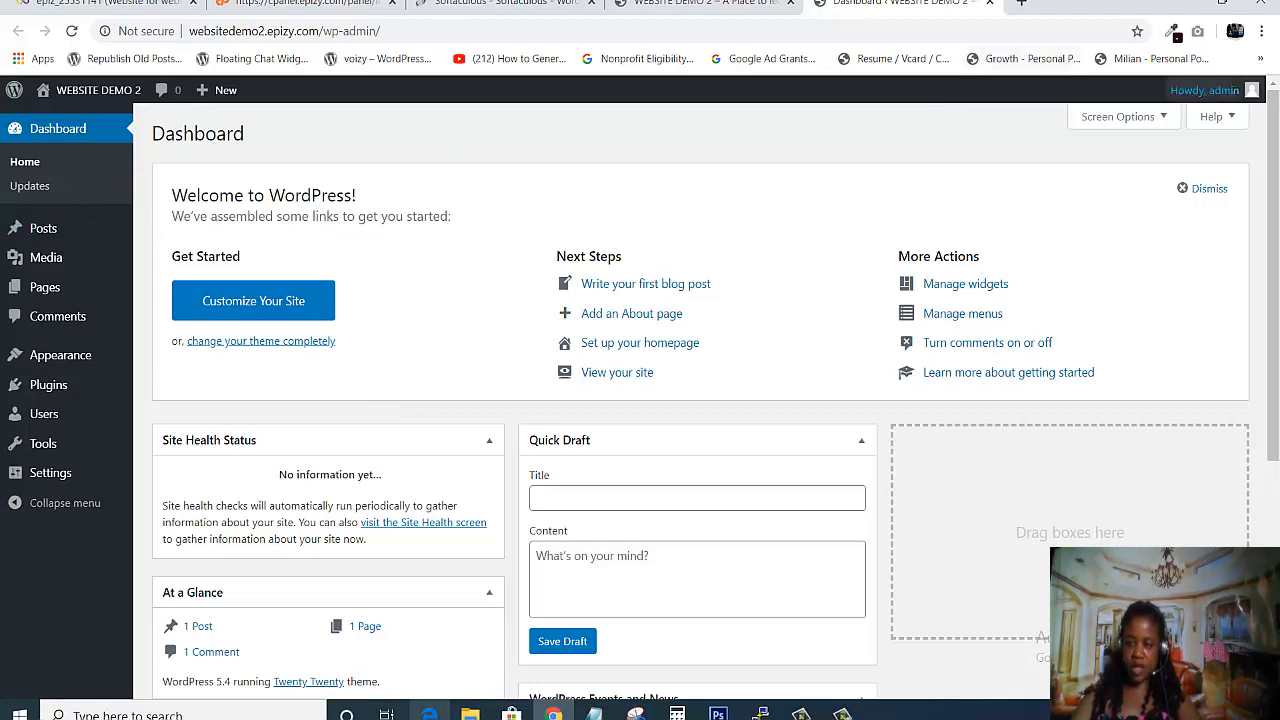
pyautogui.scroll(-4, 1275, 160)
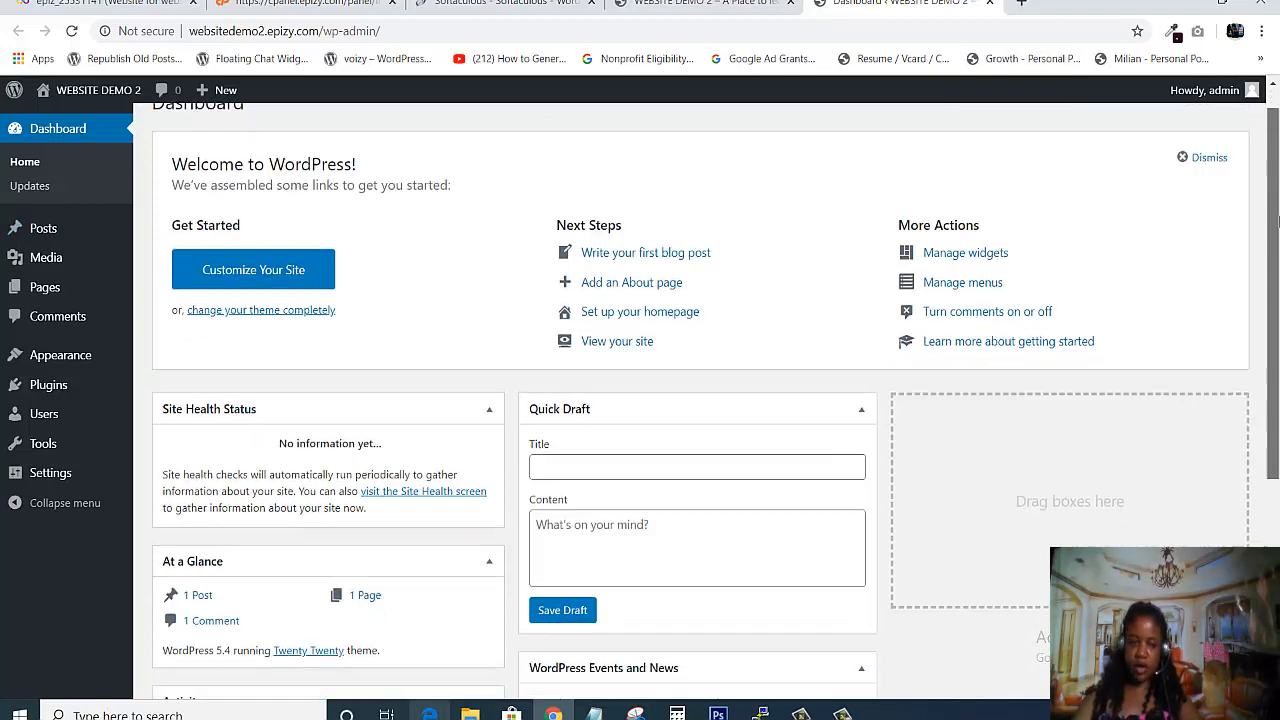
pyautogui.moveTo(1277, 520); pyautogui.dragTo(1277, 118)
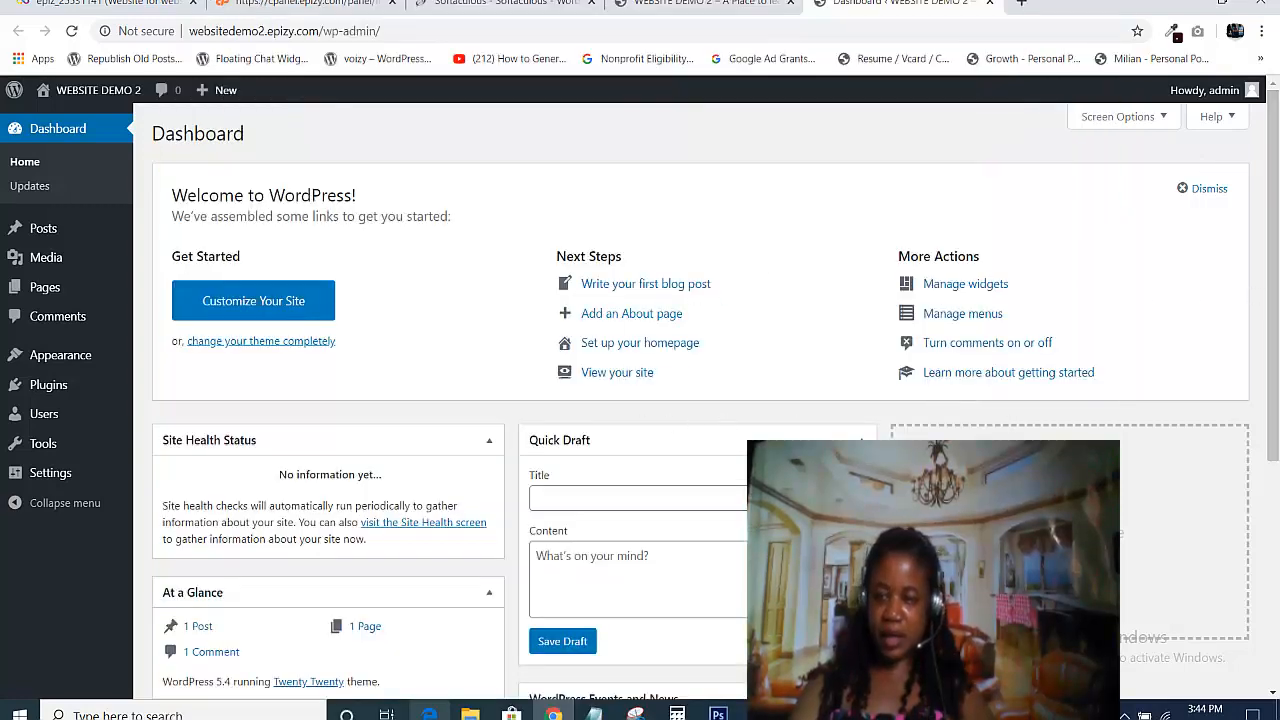
pyautogui.moveTo(1274, 308); pyautogui.dragTo(1277, 225)
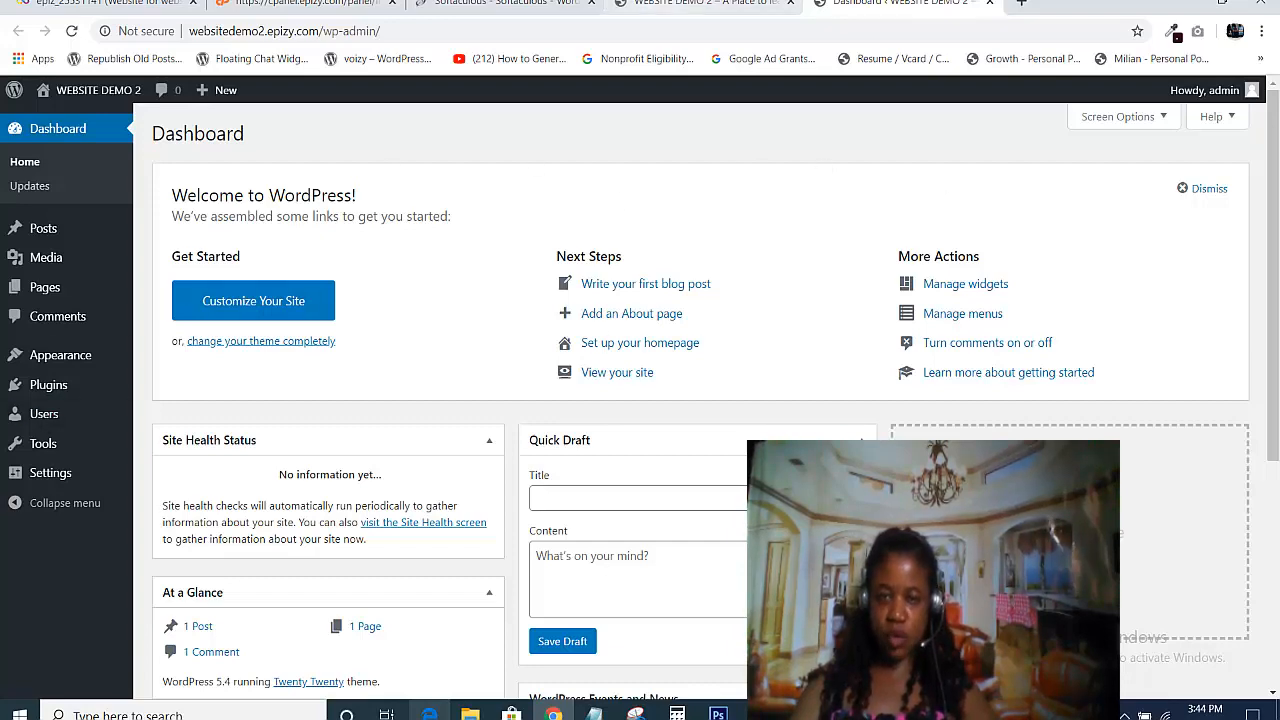
pyautogui.click(700, 3)
pyautogui.click(894, 4)
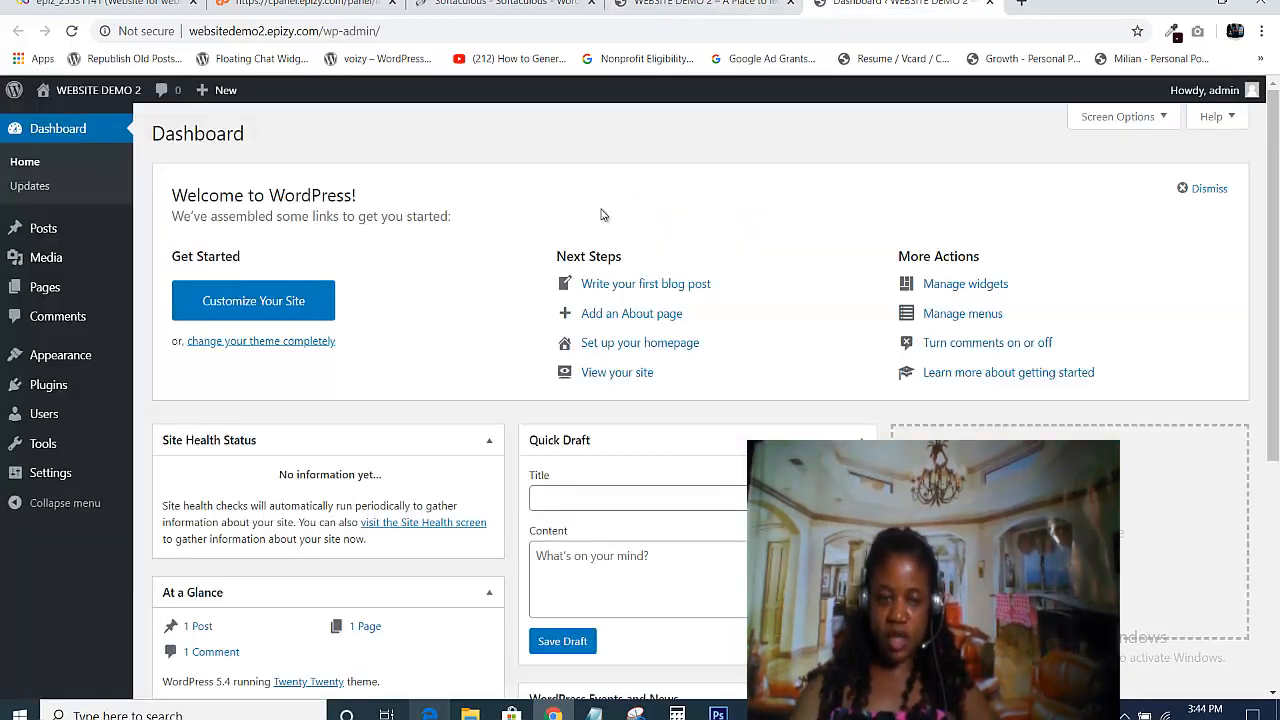
# - Return to the WEBSITE DEMO 2 tab and reload it at websitedemo2.epizy.com/ without the ?i=1 suffix
pyautogui.click(700, 3)
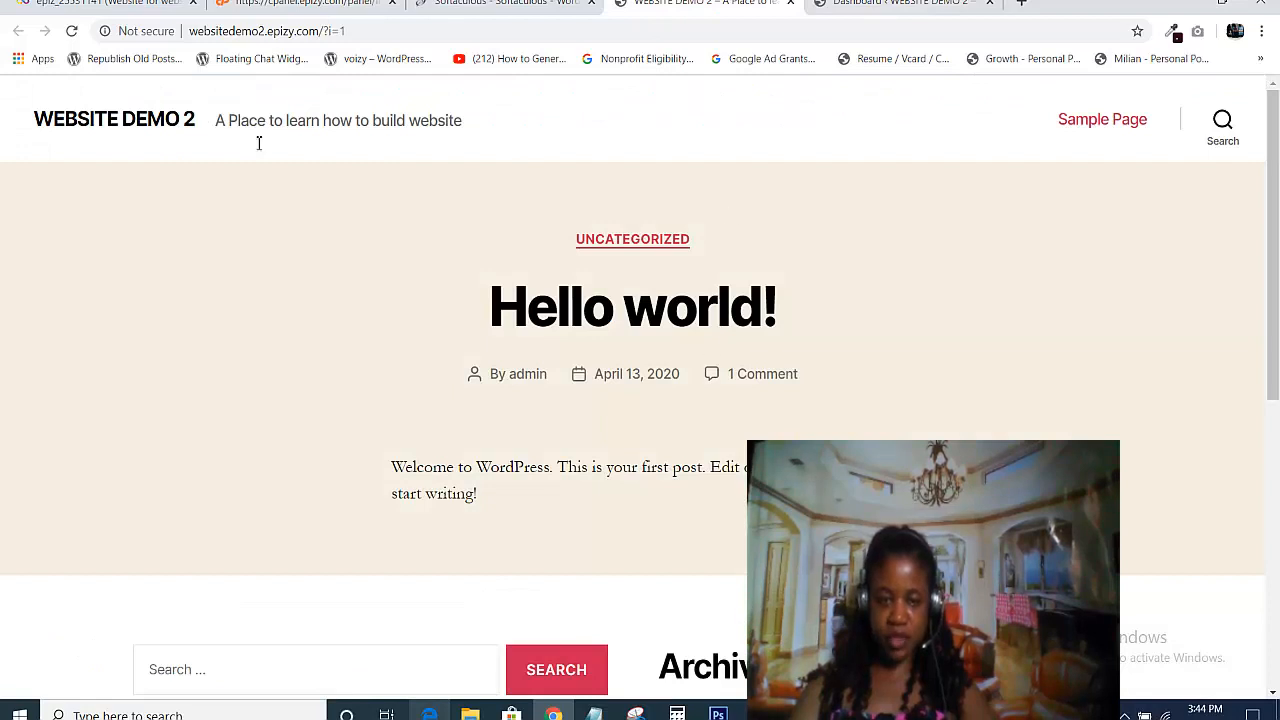
pyautogui.moveTo(1272, 252); pyautogui.dragTo(1264, 380)
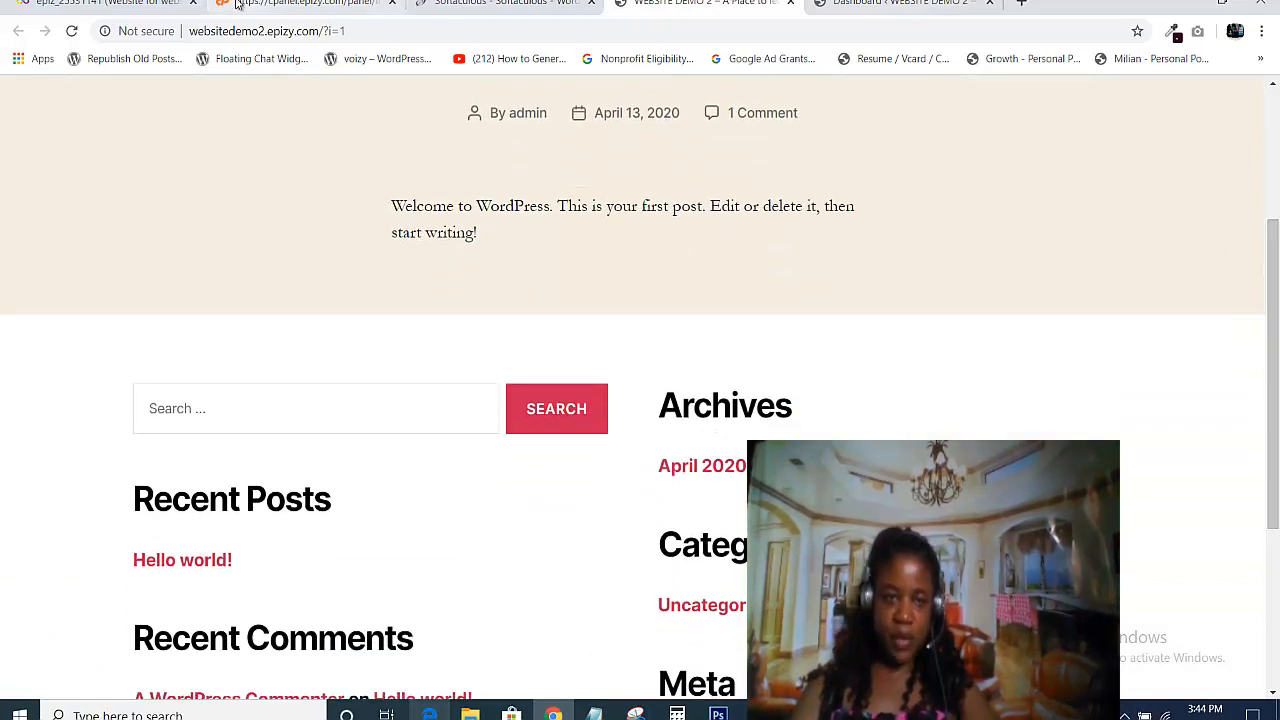
pyautogui.moveTo(346, 31); pyautogui.dragTo(322, 31)
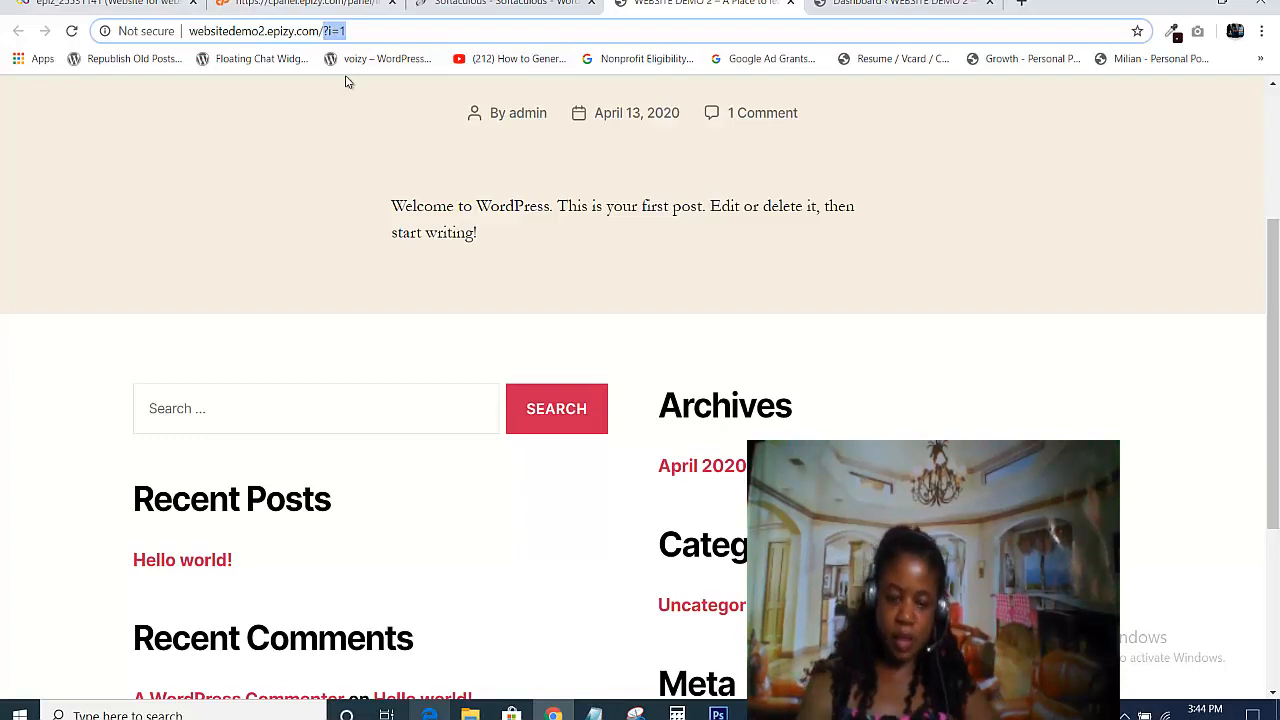
pyautogui.press('BackSpace')
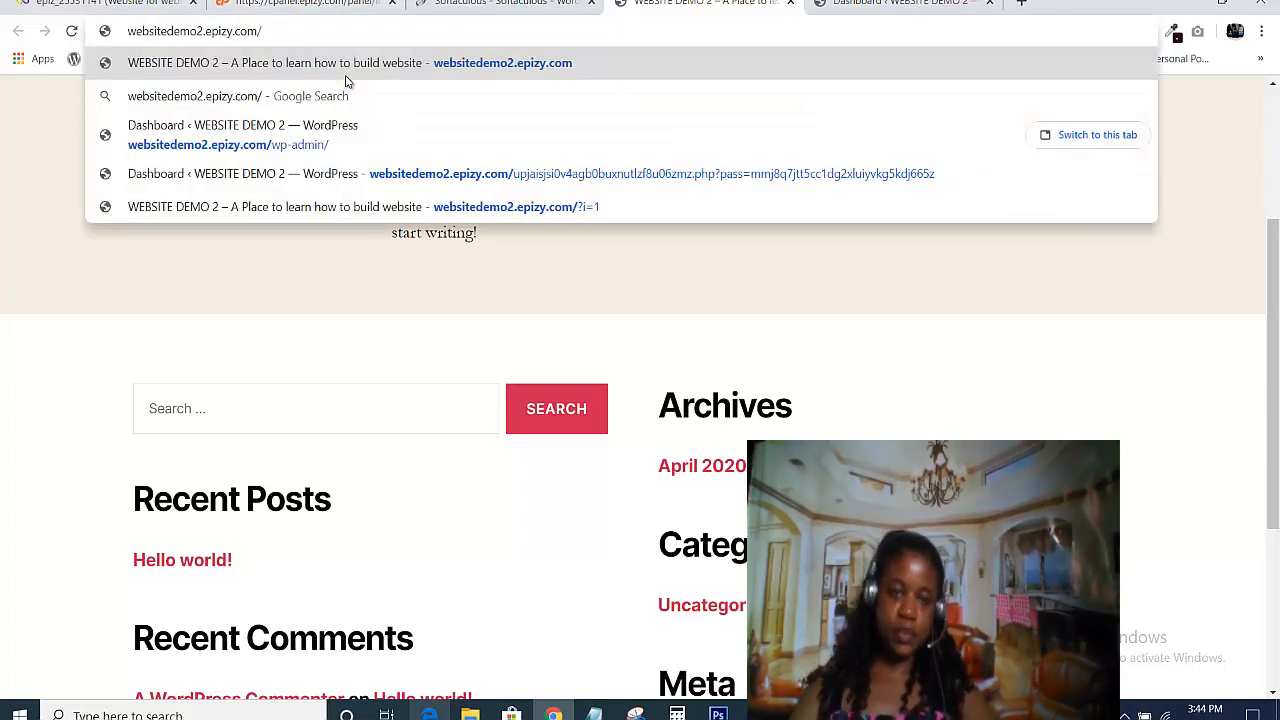
pyautogui.press('Return')
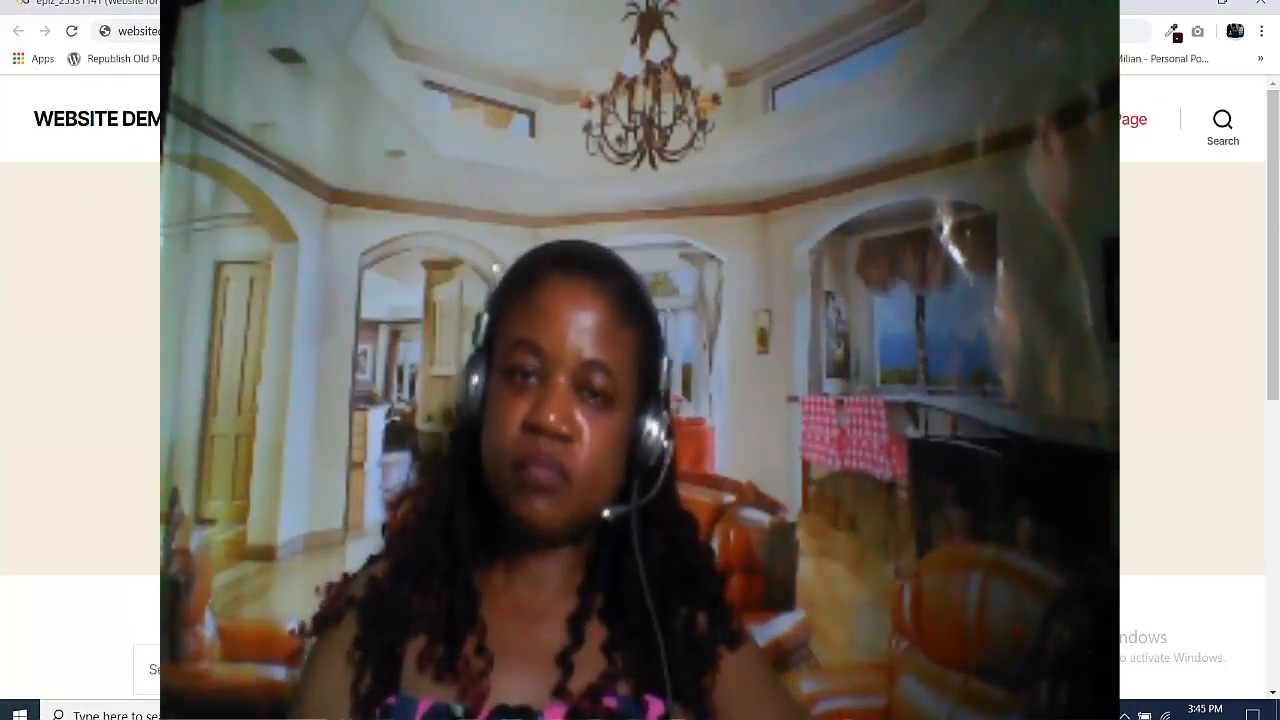